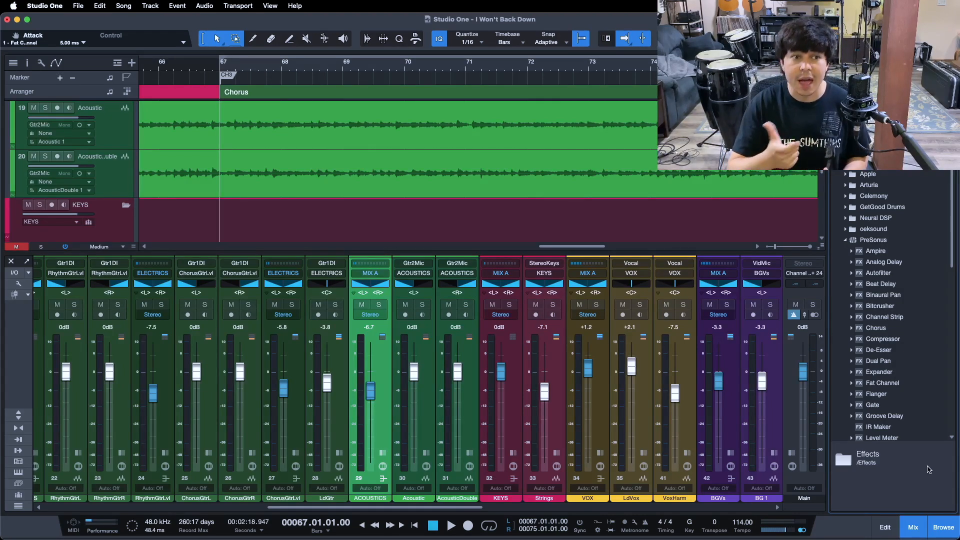
Play the song from the chorus and solo the ACOUSTICS bus with its inserts expanded in the mixer.
key(space)
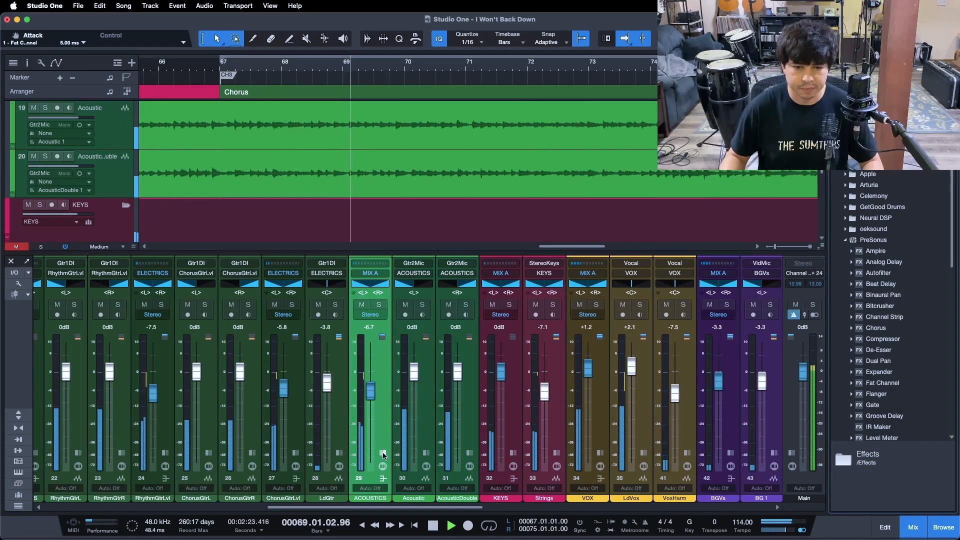
click(383, 479)
drag(406, 509, 402, 508)
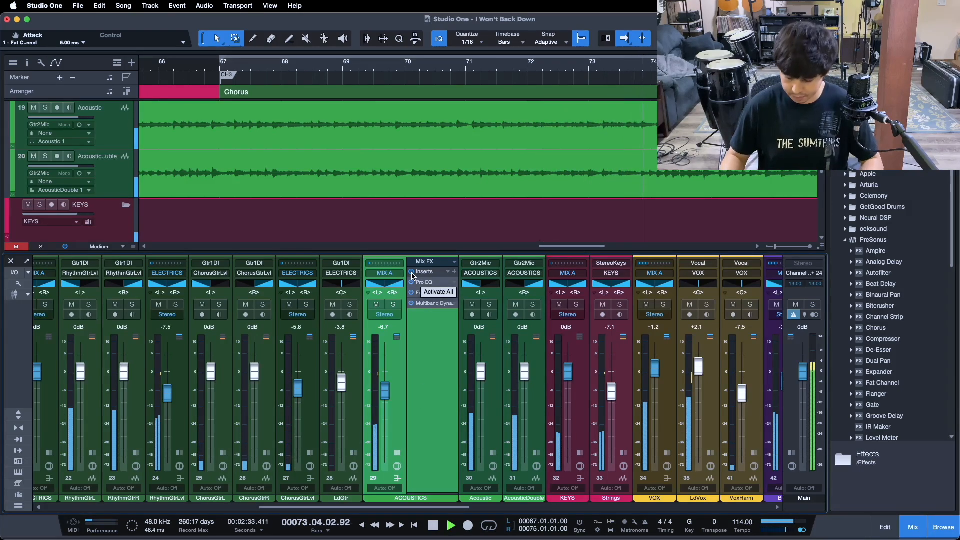
click(394, 305)
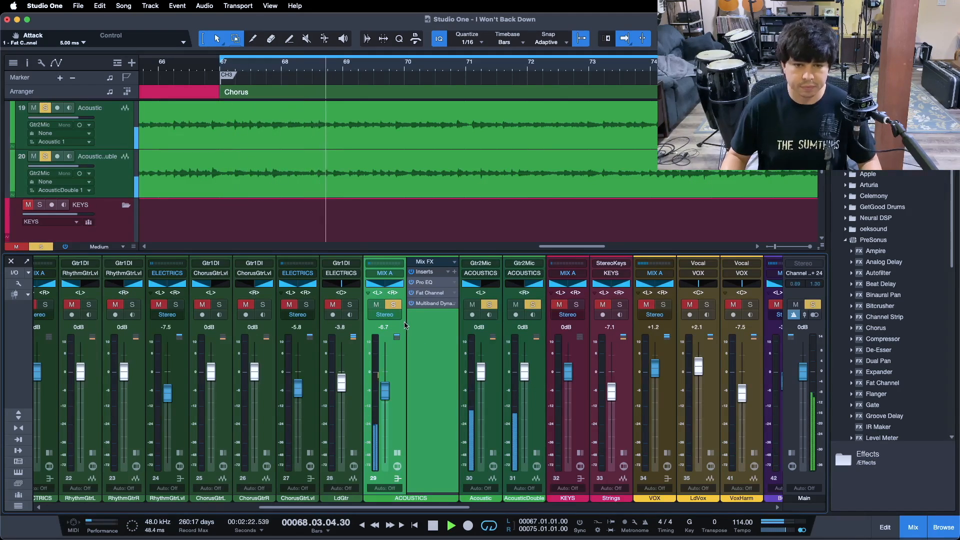
Compare the soloed acoustic guitars with all ACOUSTICS inserts bypassed and active during chorus playback.
click(410, 275)
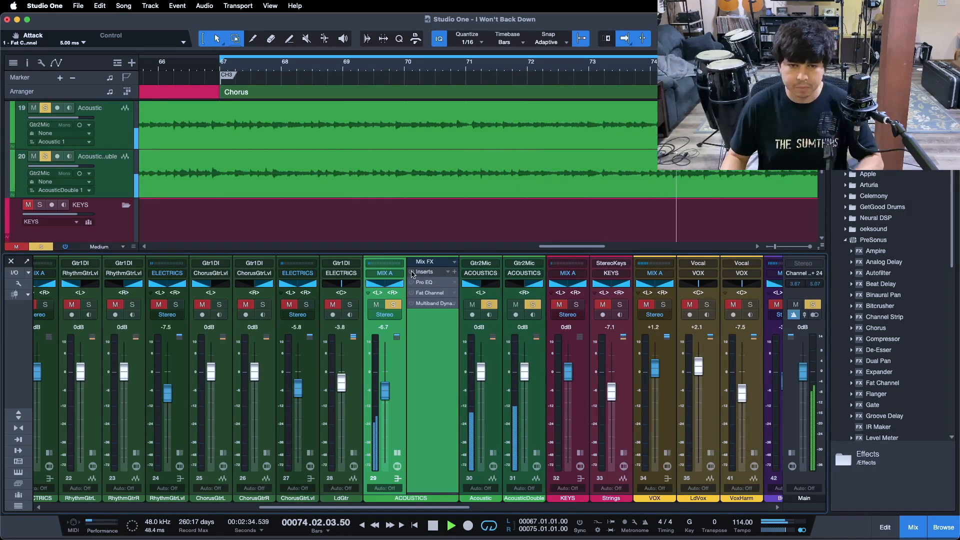
click(411, 271)
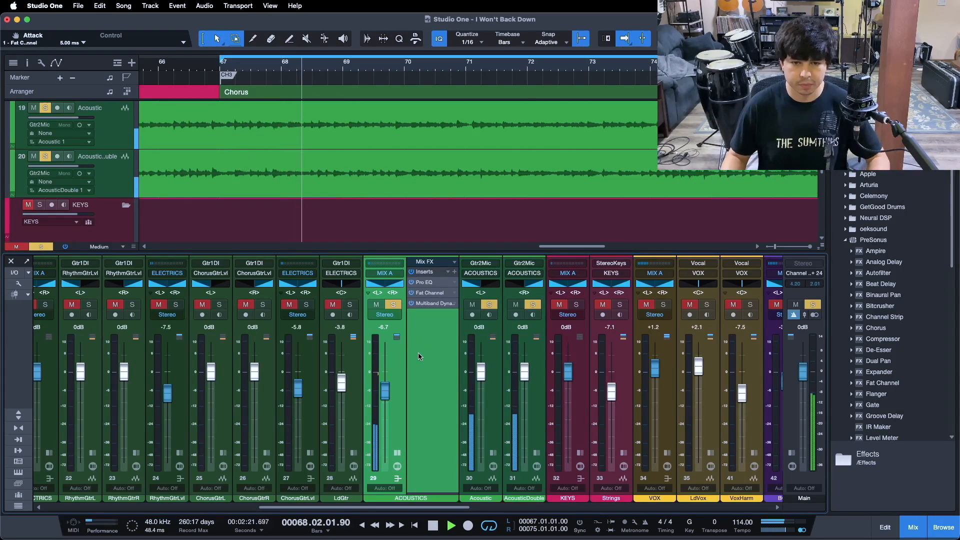
click(411, 272)
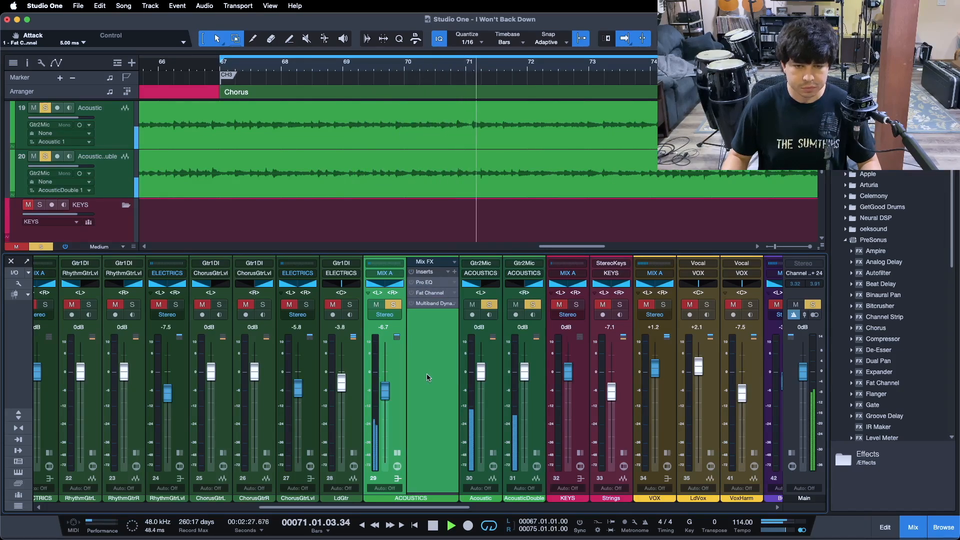
click(411, 272)
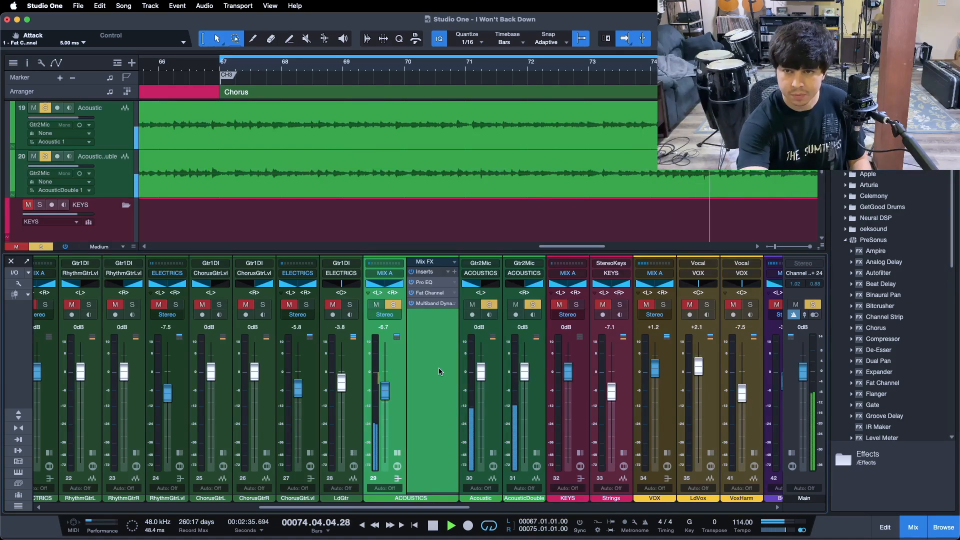
key(space)
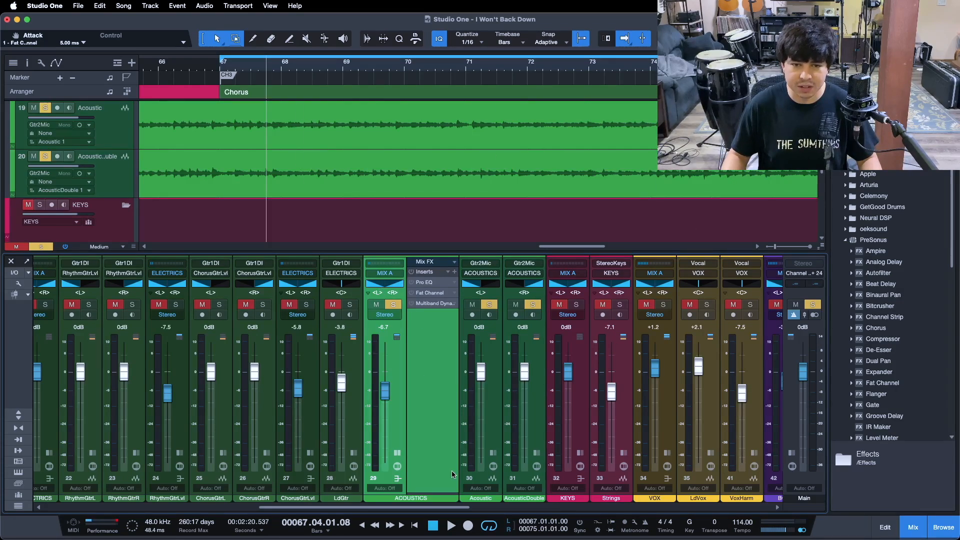
Open the Pro EQ on the ACOUSTICS bus and turn off its HMF and HF bands.
click(423, 282)
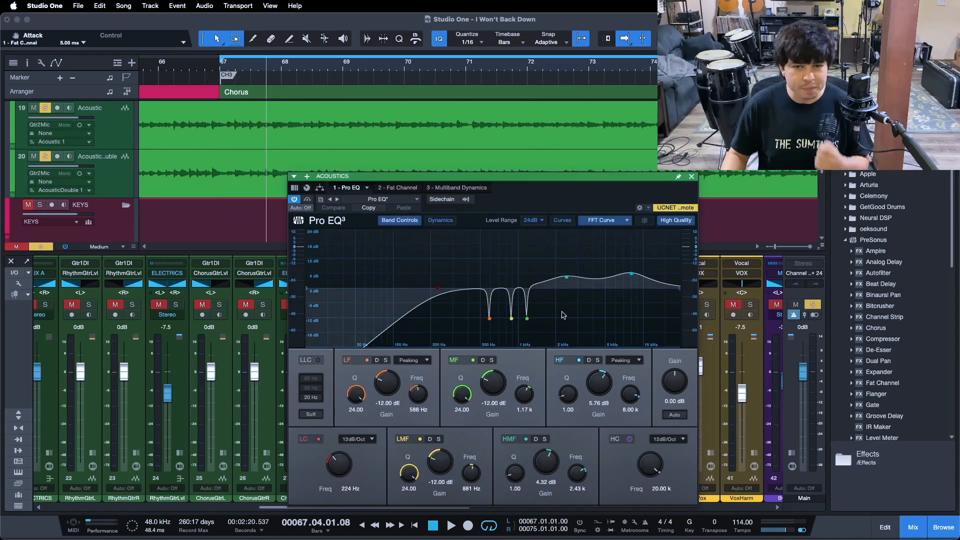
click(525, 438)
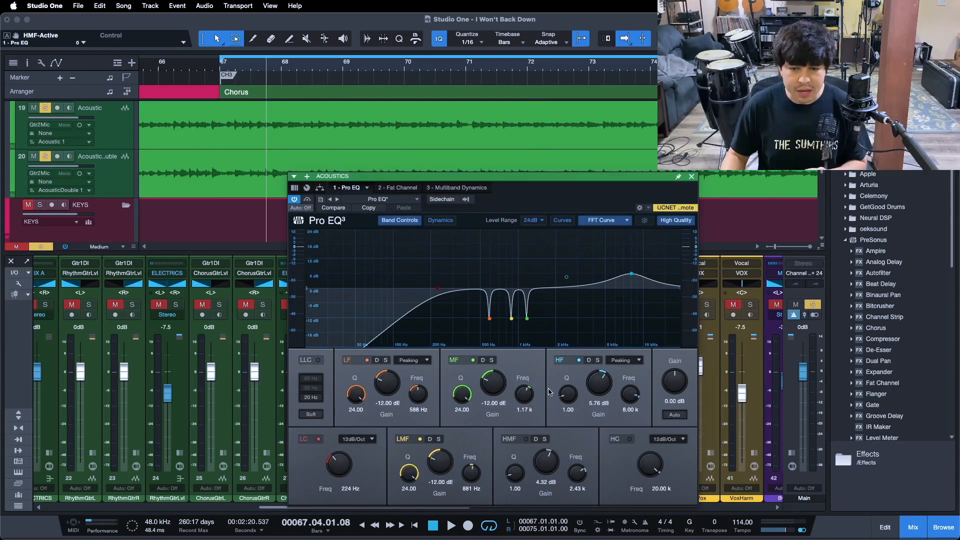
click(579, 360)
key(space)
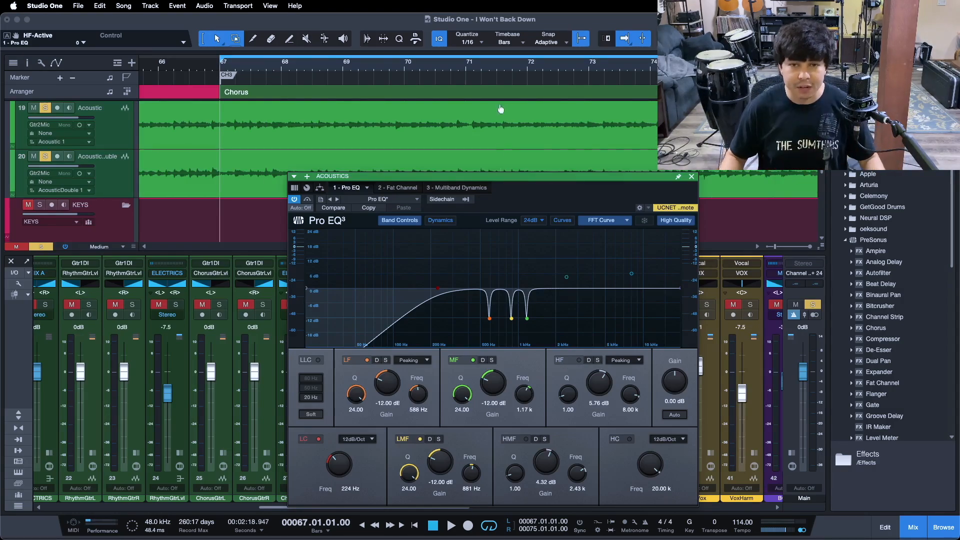
Turn off the Pro EQ's LF, LMF and MF bands so only the low cut stays active.
drag(470, 67, 482, 67)
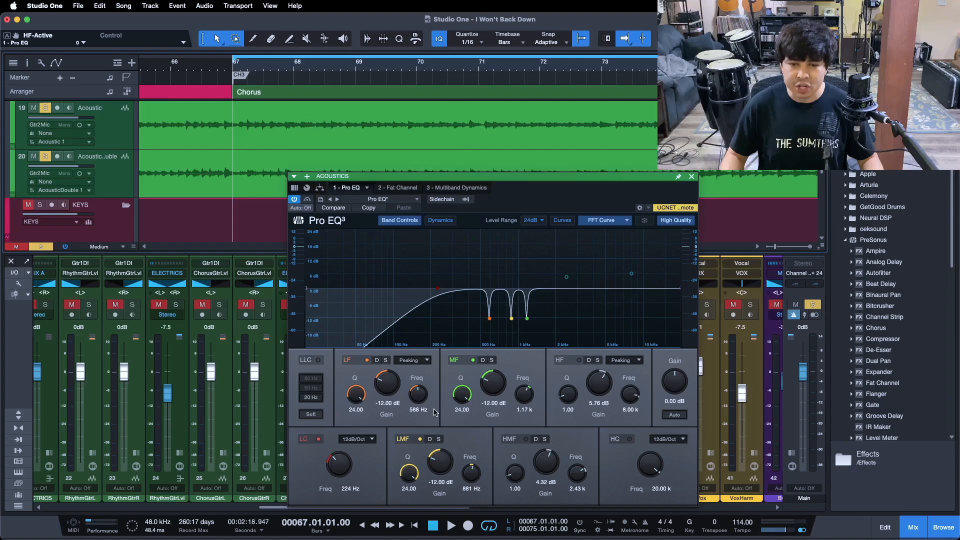
click(350, 363)
click(403, 438)
click(465, 359)
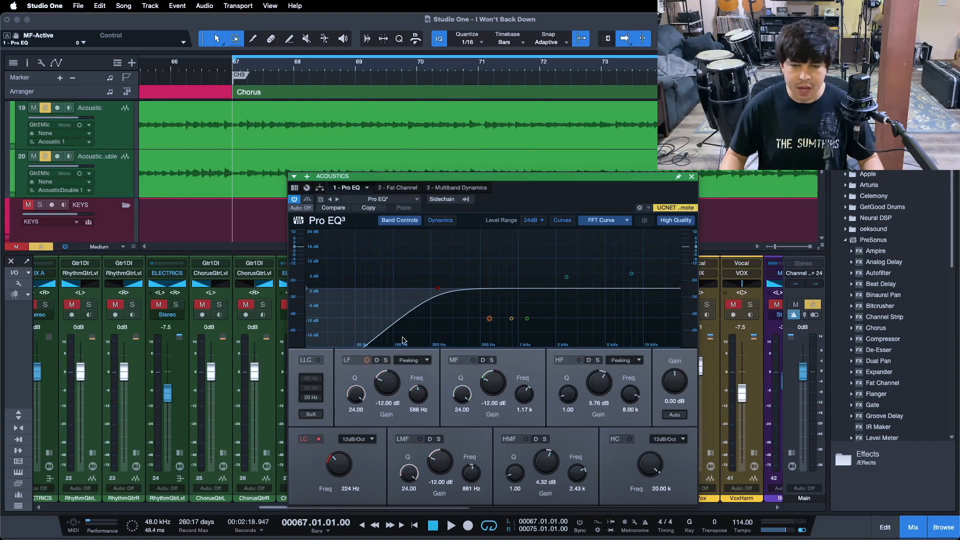
drag(511, 206, 511, 179)
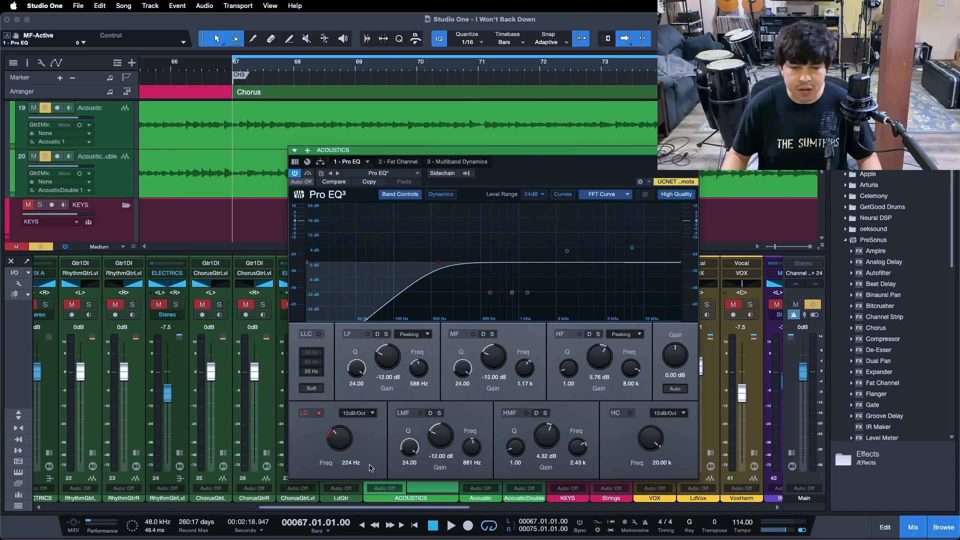
Compare the acoustics with the Pro EQ's low cut off and on while the chorus plays, leaving it on.
click(319, 413)
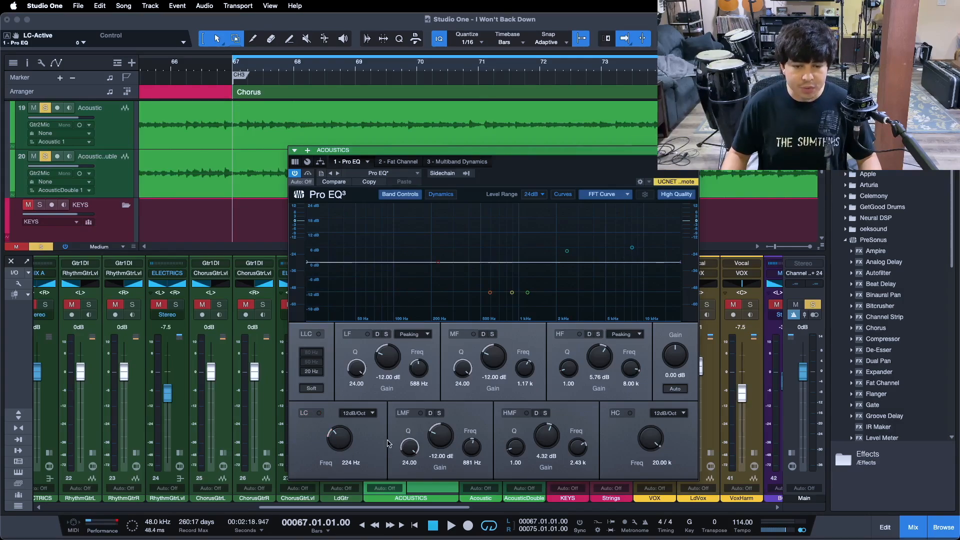
click(318, 413)
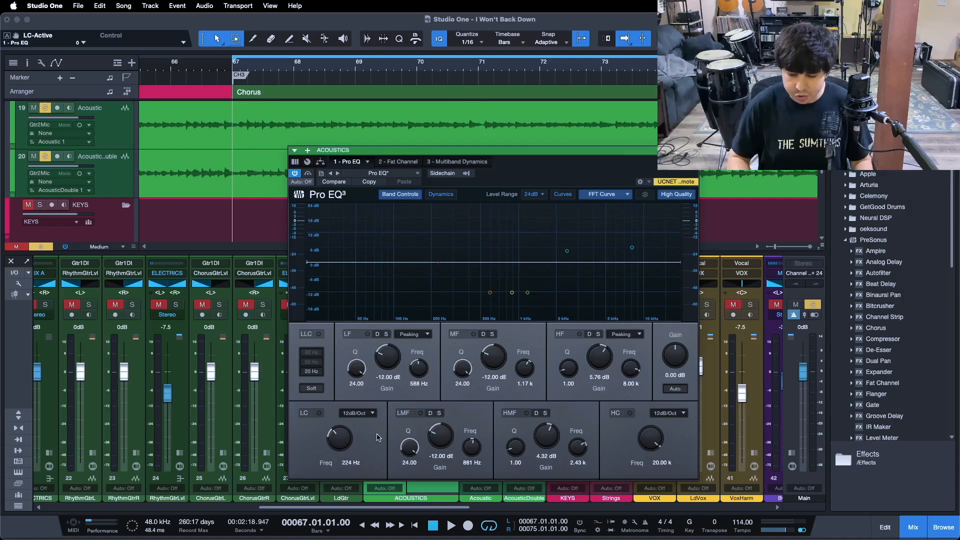
key(space)
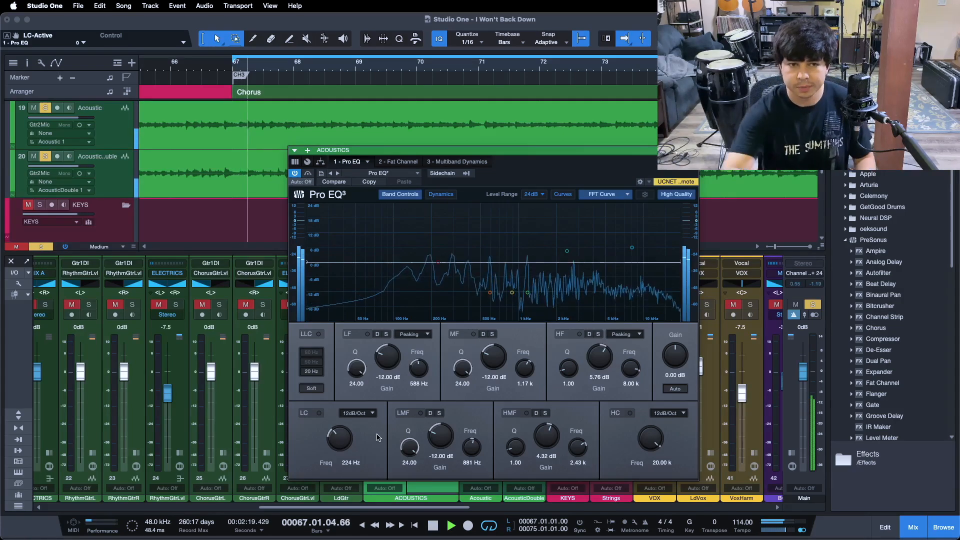
click(319, 413)
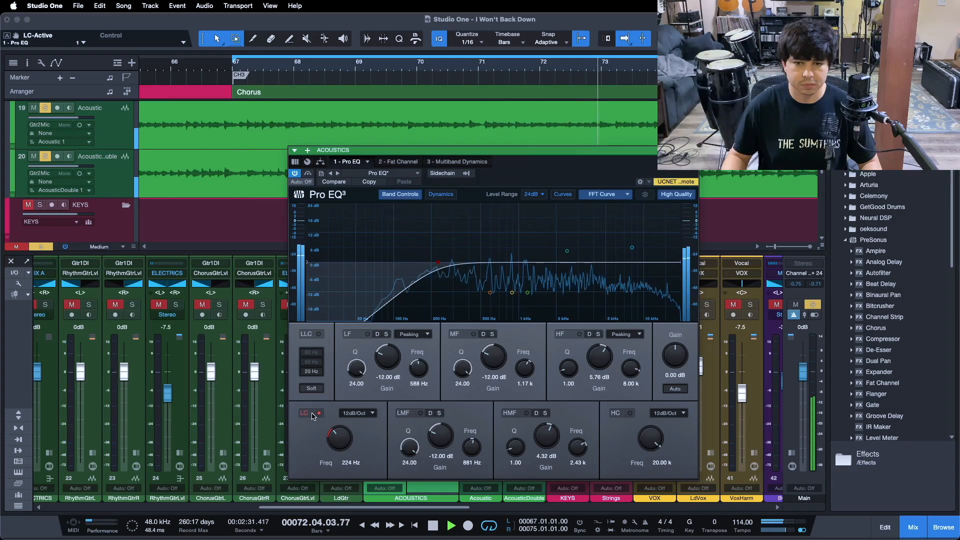
click(312, 414)
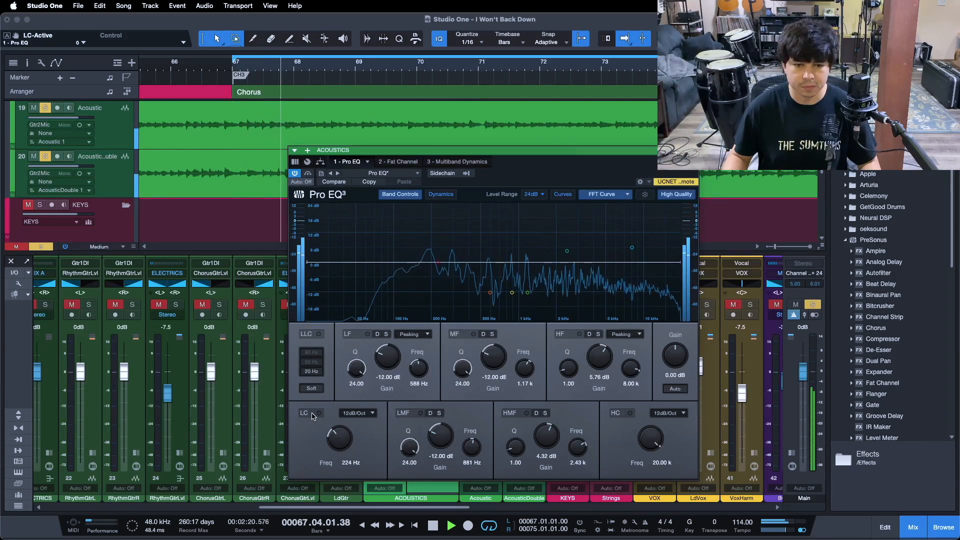
click(312, 415)
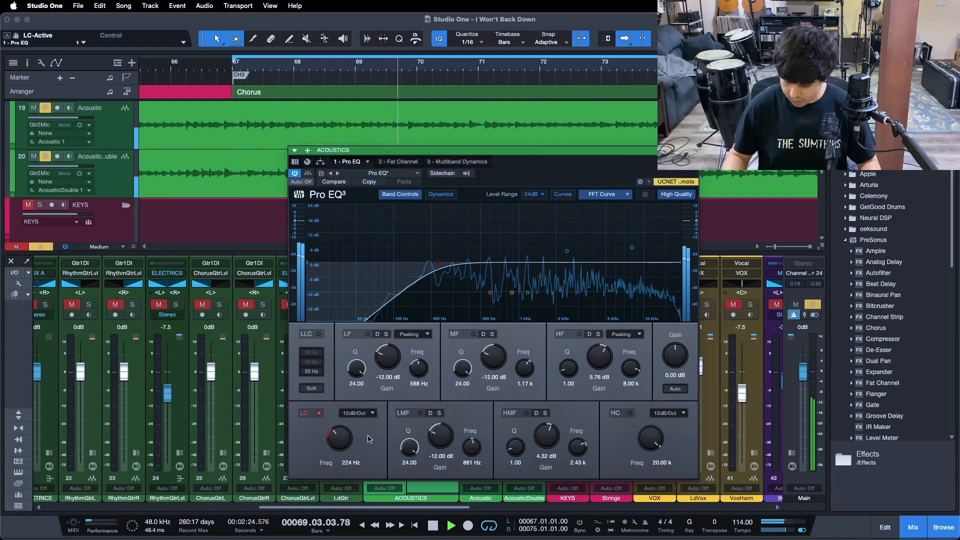
click(317, 415)
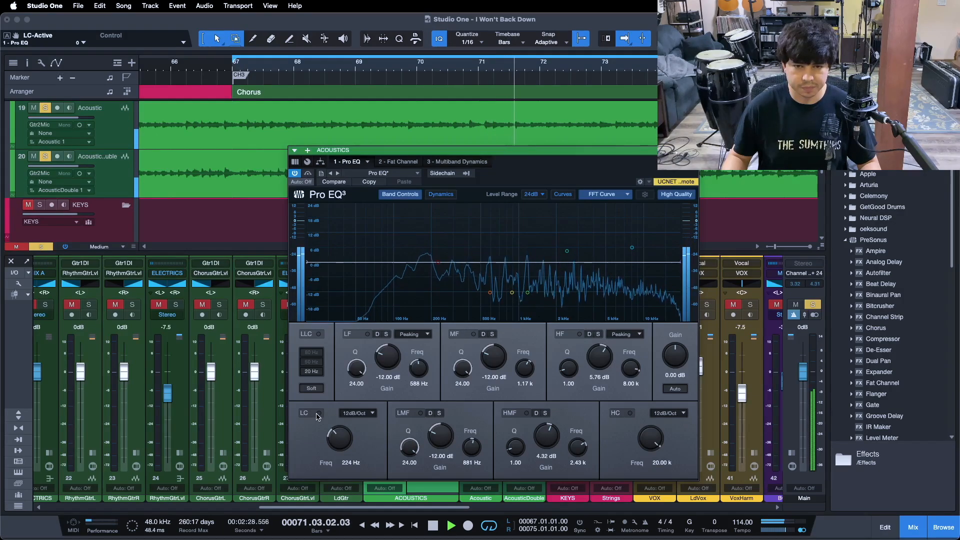
click(318, 414)
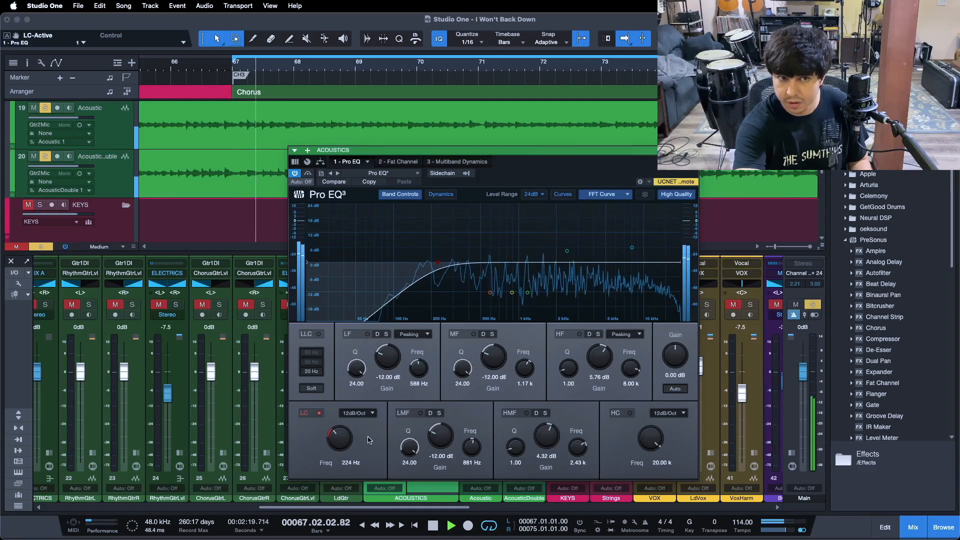
key(space)
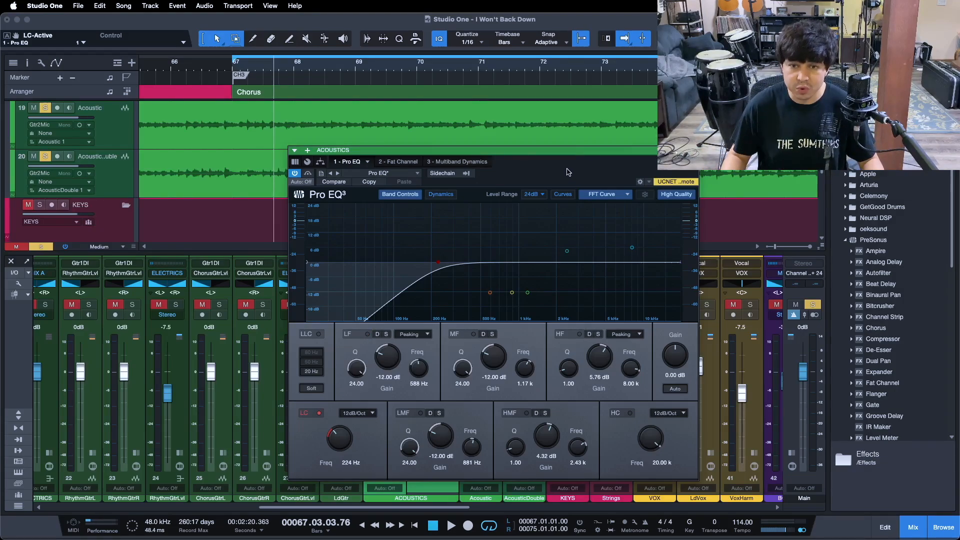
Turn on the LF band during playback, audition its frequency with a 24 dB boost, and restore its gain to -12 dB.
drag(567, 172, 591, 160)
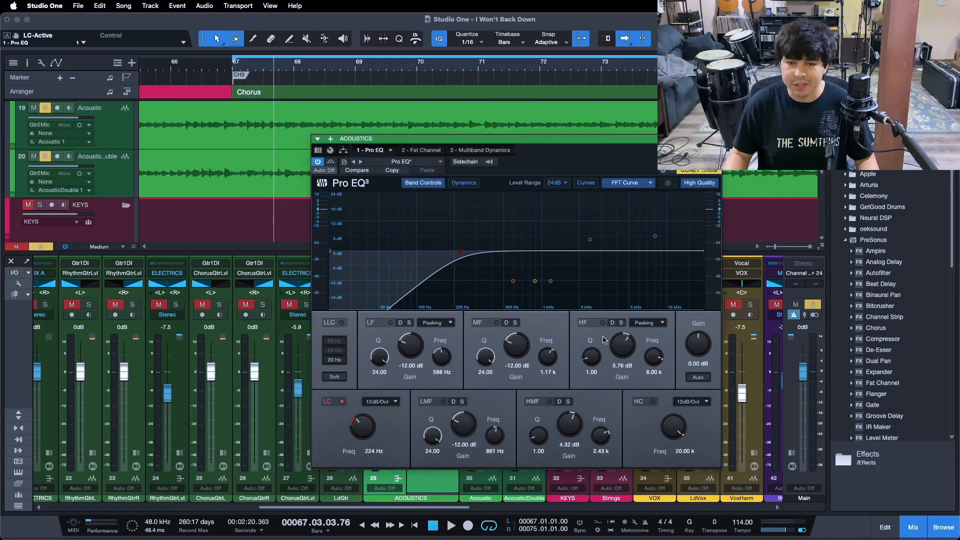
key(space)
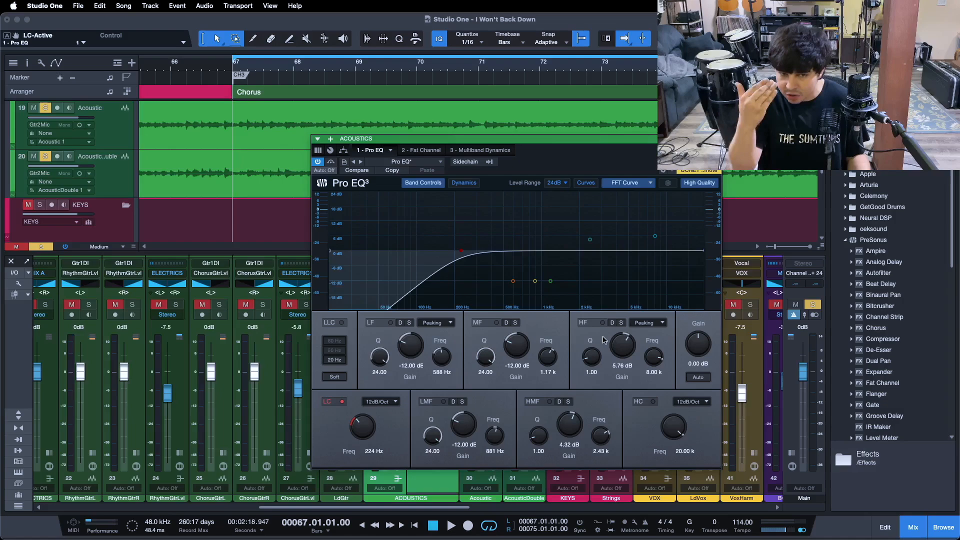
key(space)
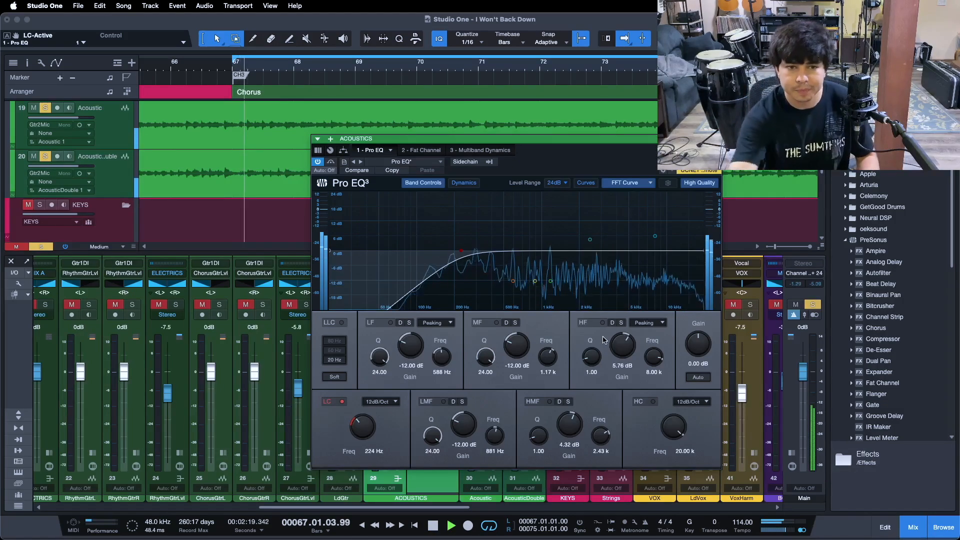
click(390, 323)
drag(410, 345, 409, 266)
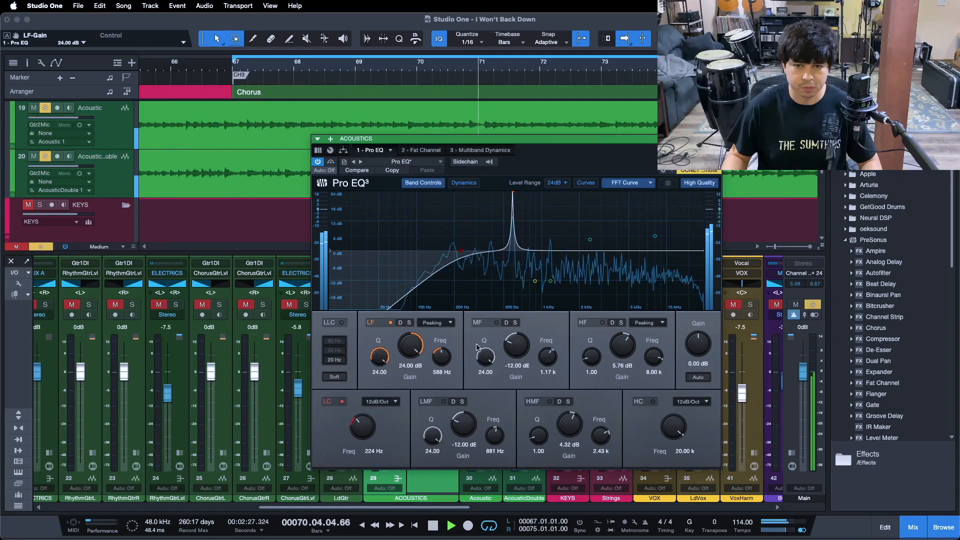
drag(408, 266, 411, 275)
key(super+z)
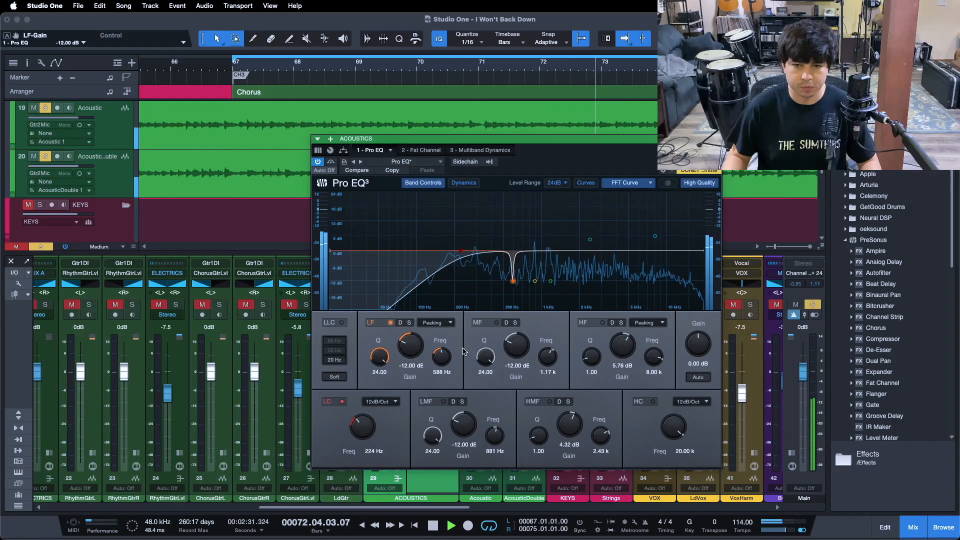
Turn on the LMF and MF bands, audition the LMF frequency with a 24 dB boost, and leave both gains at -12 dB.
click(443, 401)
drag(460, 423, 460, 344)
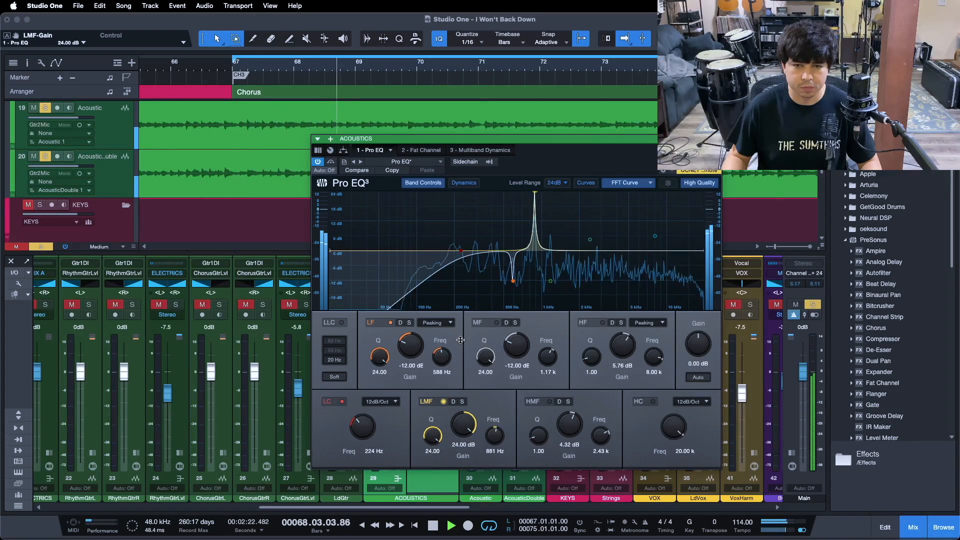
key(super+z)
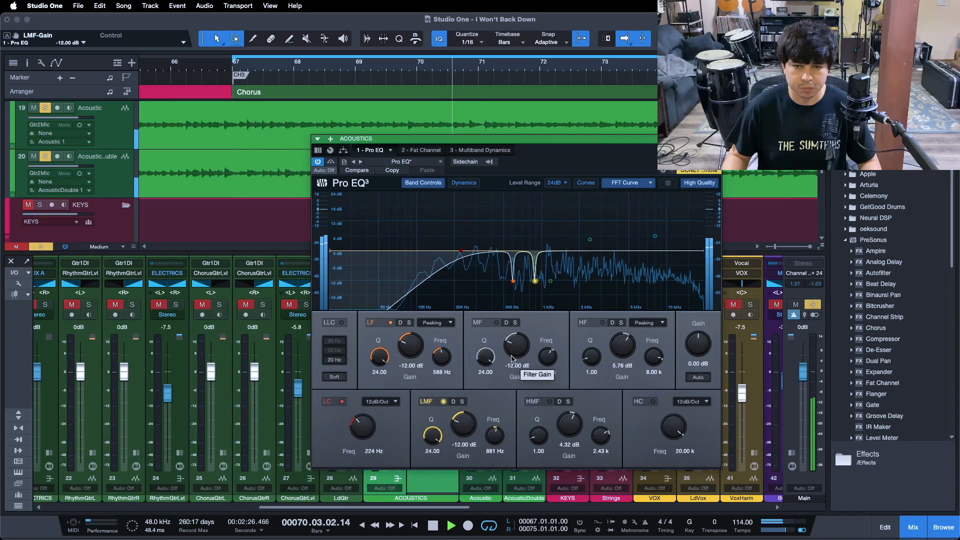
mouse_move(512, 358)
mouse_down()
mouse_move(513, 271)
mouse_move(513, 340)
mouse_up()
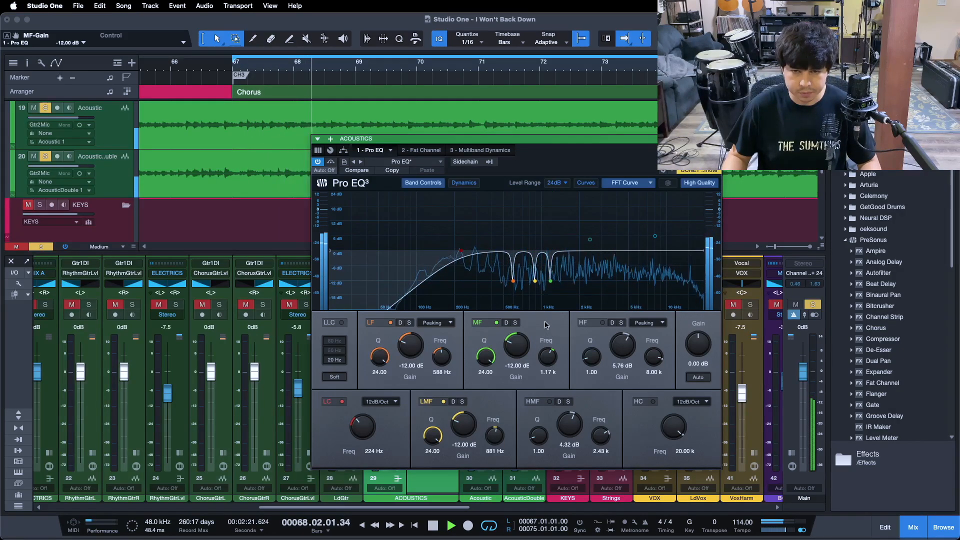
Compare the acoustics with the Pro EQ bypassed and active, then stop playback.
click(330, 162)
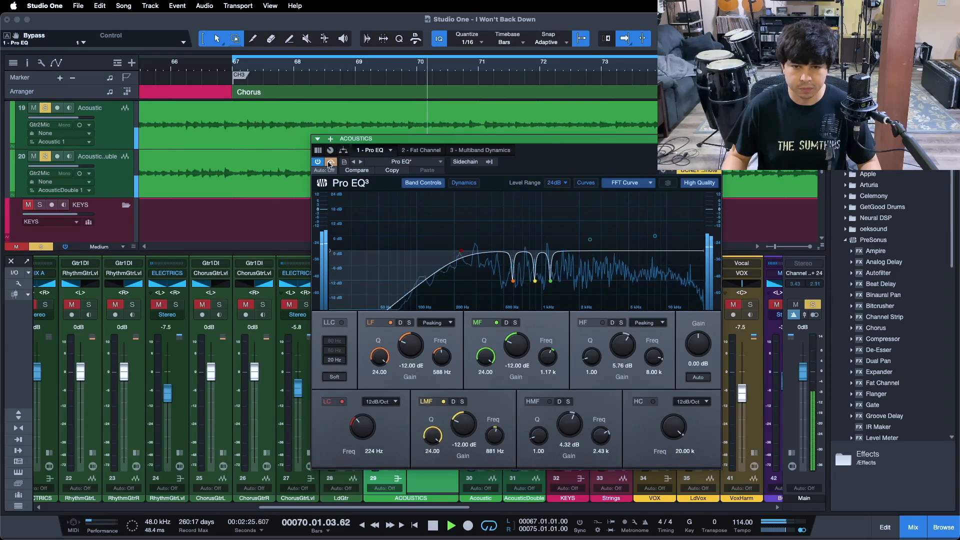
click(329, 162)
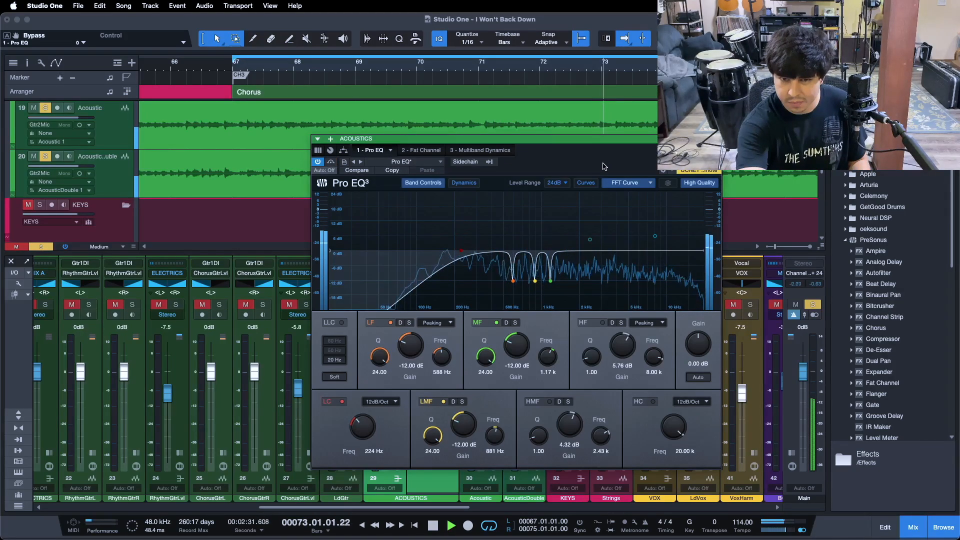
key(space)
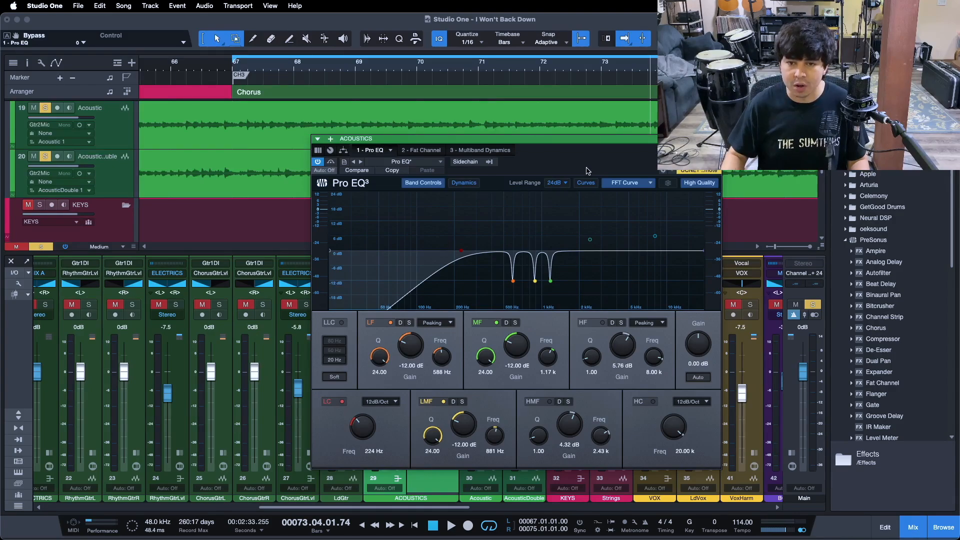
Bring up the ACOUSTICS bus's Fat Channel compressor, activate the plug-in, and return the playhead to the chorus start.
click(433, 152)
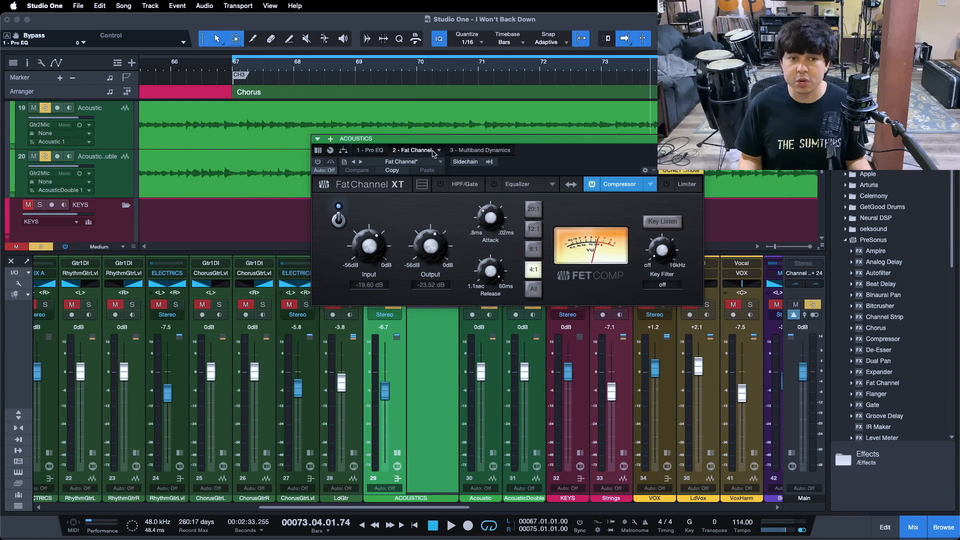
drag(573, 162, 547, 239)
click(295, 241)
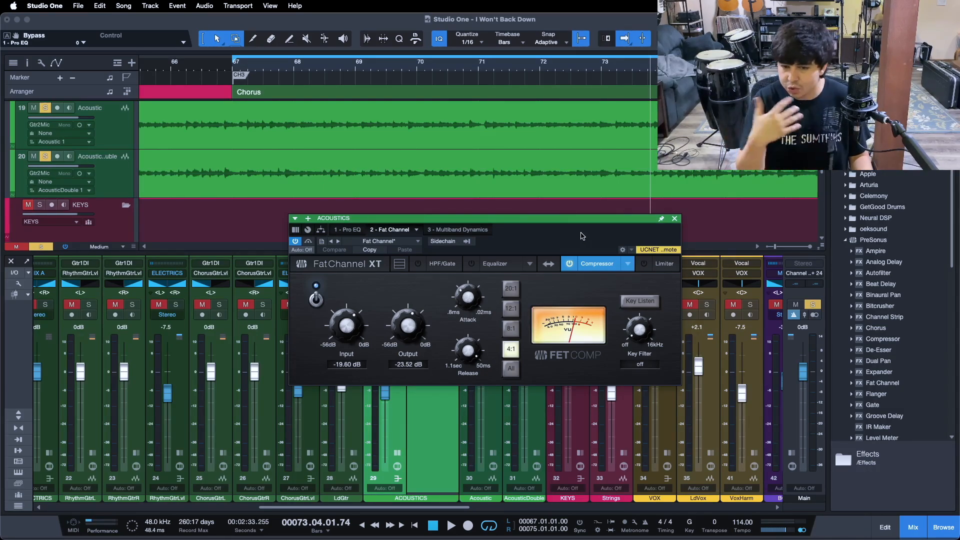
key(space)
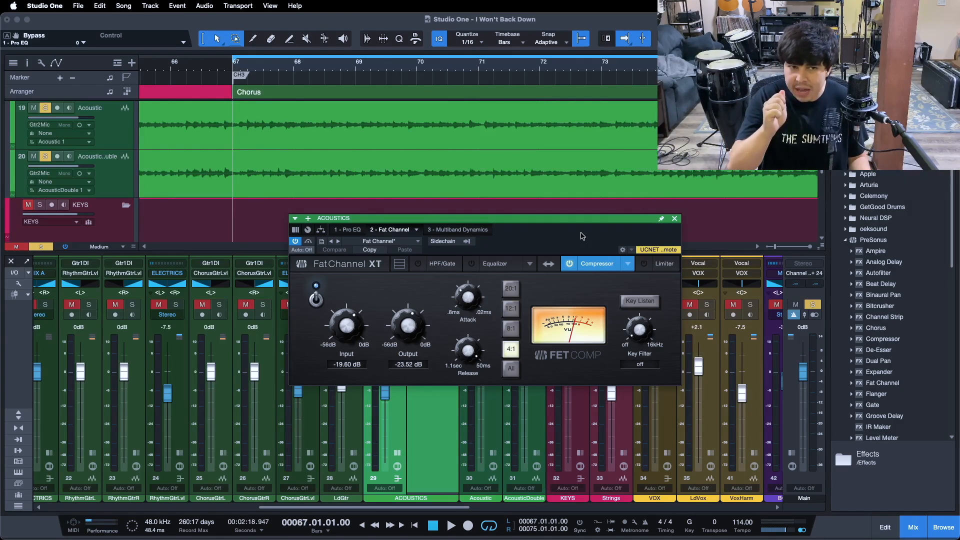
drag(546, 238, 545, 225)
click(464, 281)
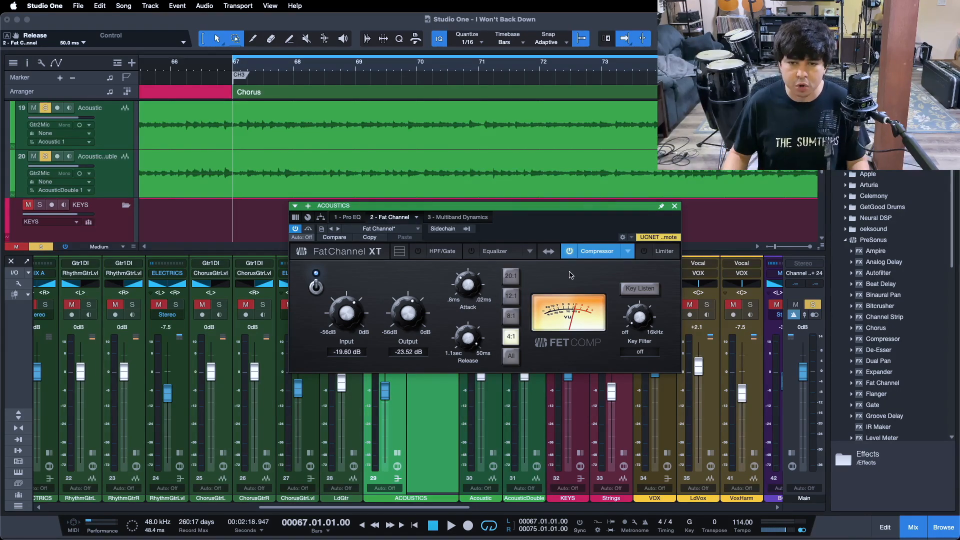
drag(519, 220, 515, 233)
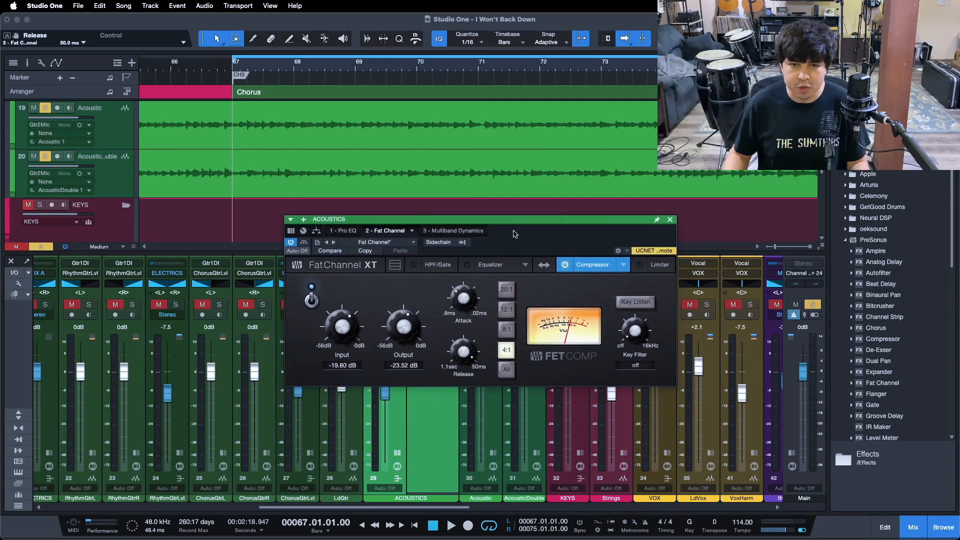
Compare the acoustics with the FET compressor switched off and on while the chorus plays, leaving it on, and stop playback.
click(311, 301)
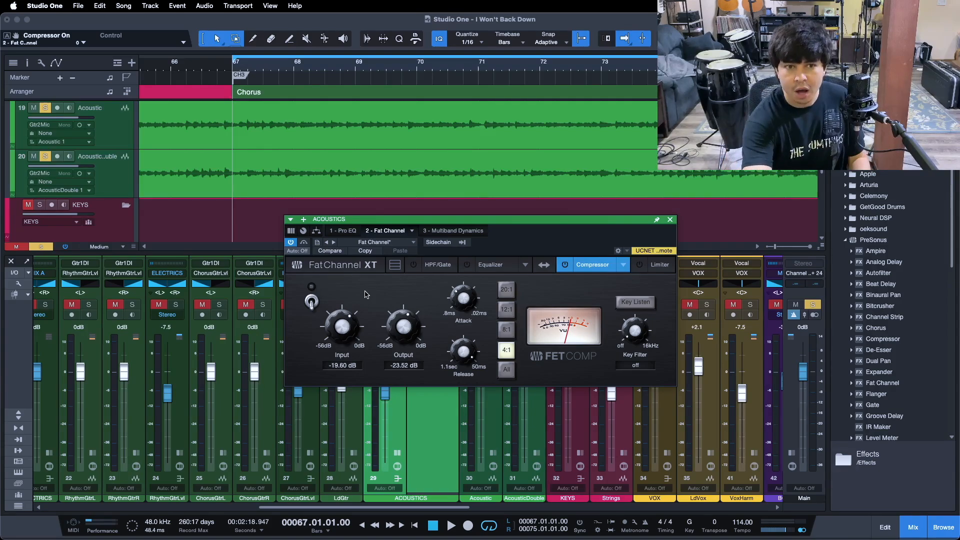
key(space)
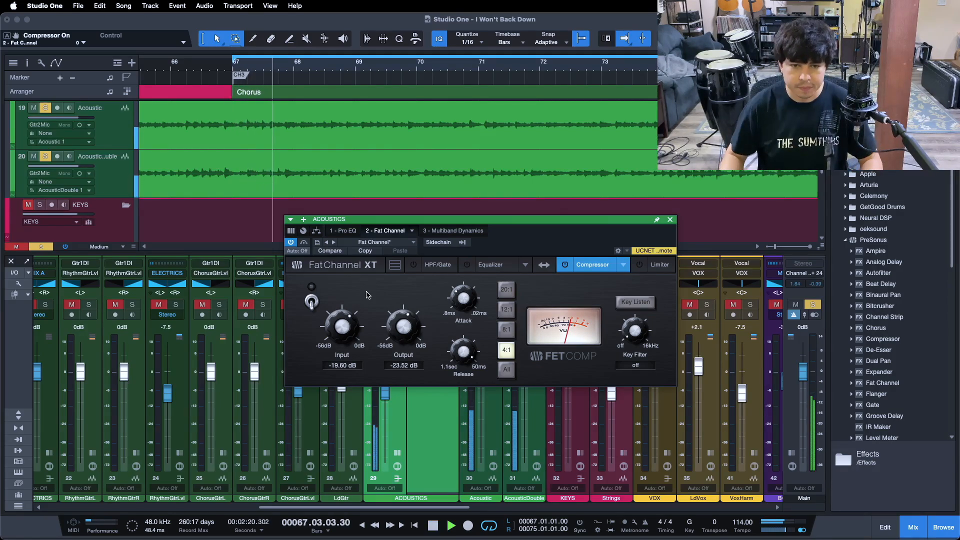
click(311, 300)
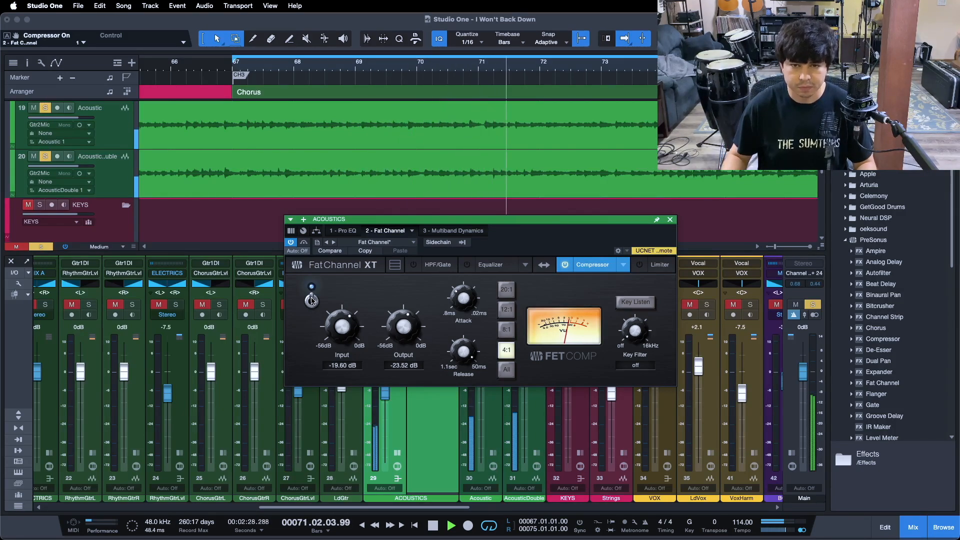
click(311, 300)
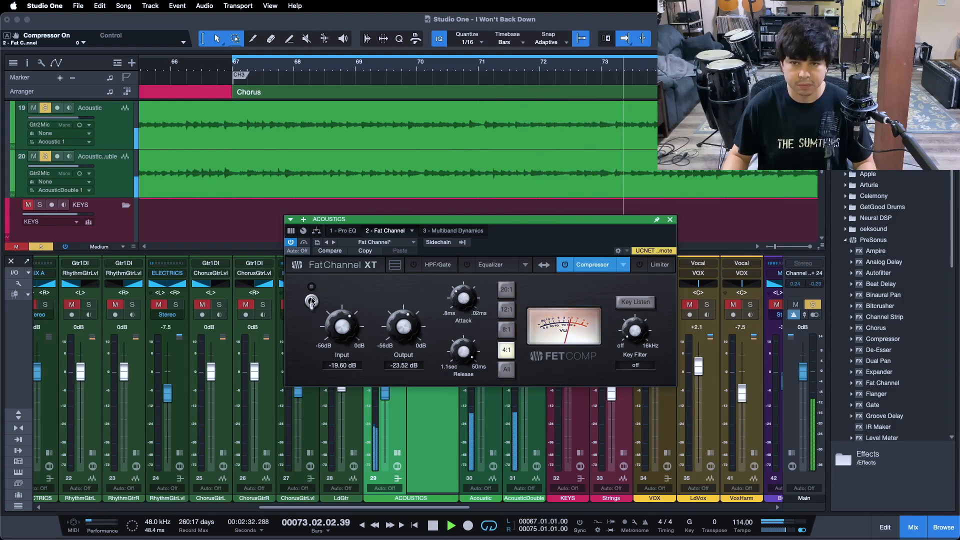
click(311, 300)
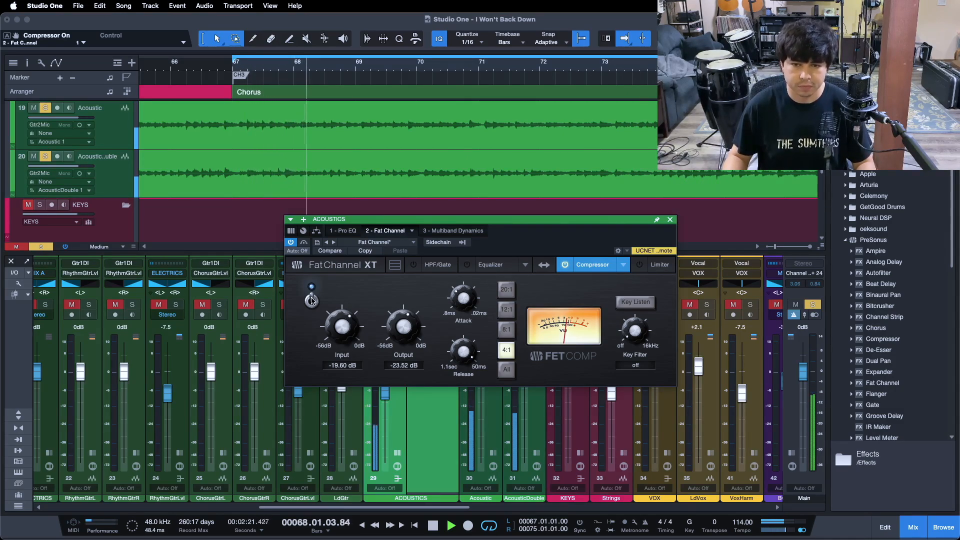
click(311, 300)
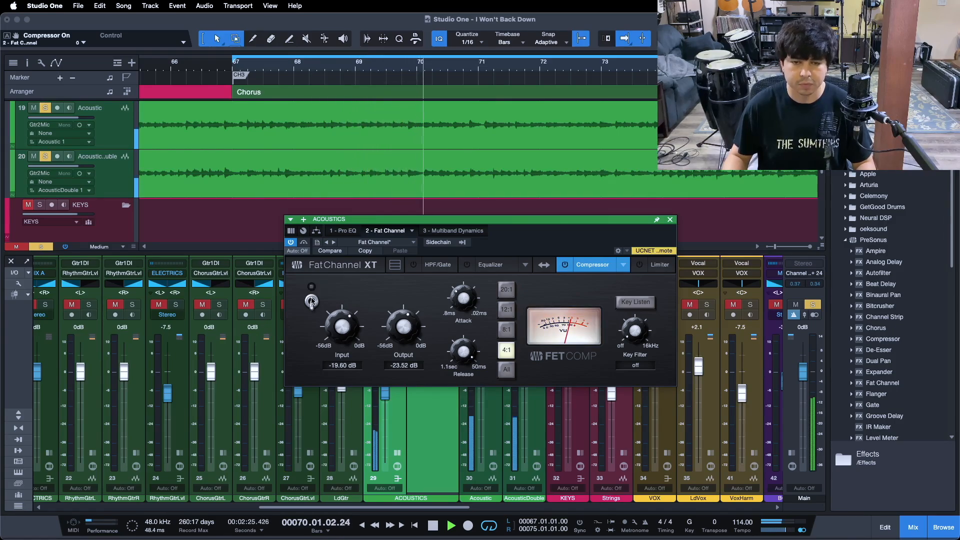
click(311, 300)
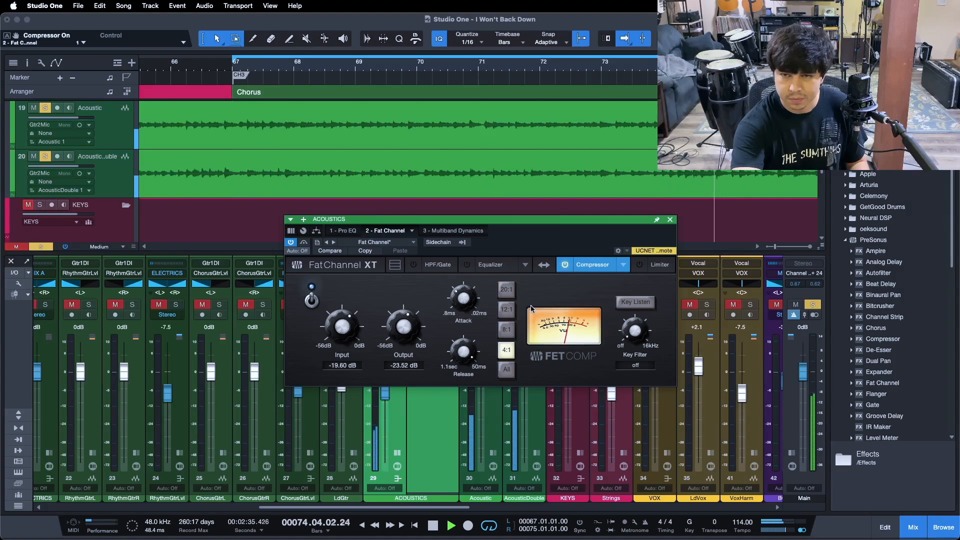
key(space)
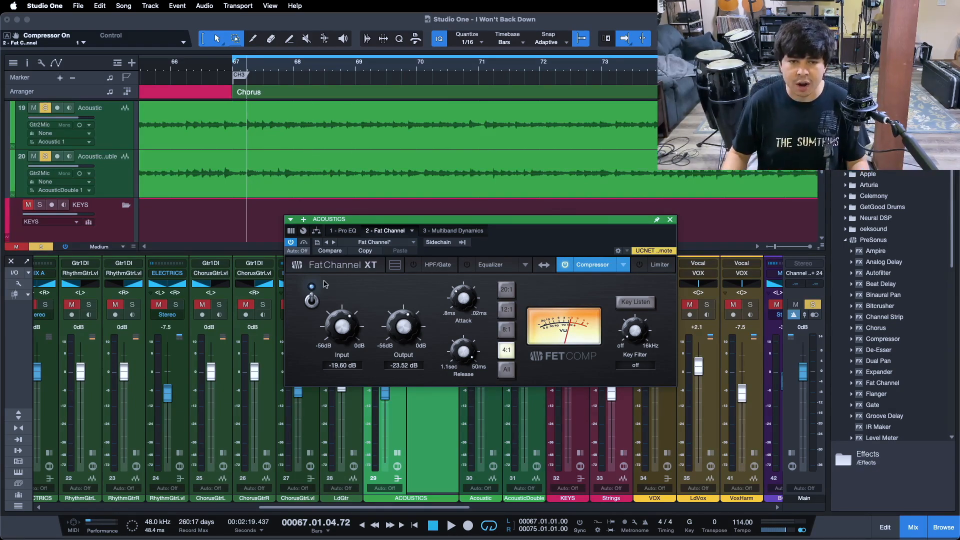
In the Pro EQ, compare the acoustics with the HF band on and off during chorus playback, leaving it on.
click(346, 231)
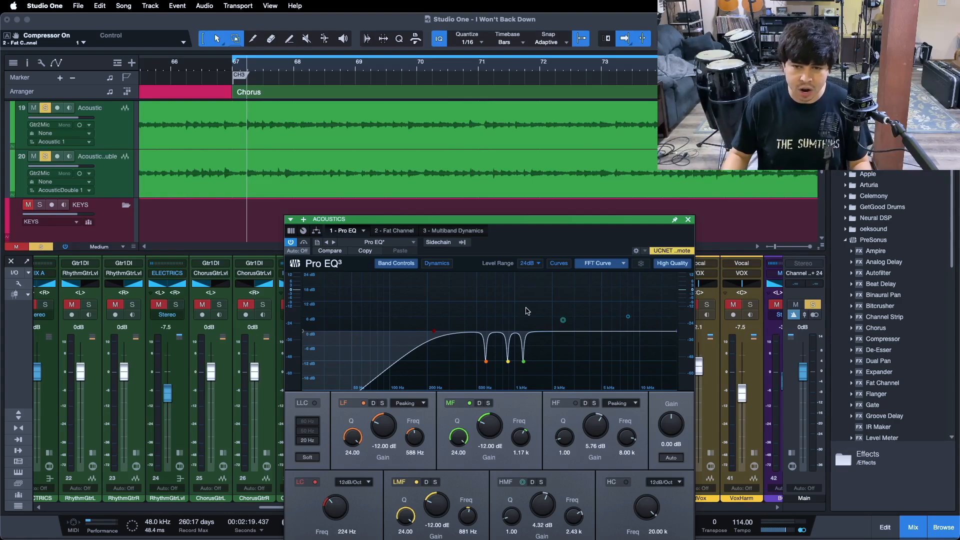
drag(555, 244, 532, 195)
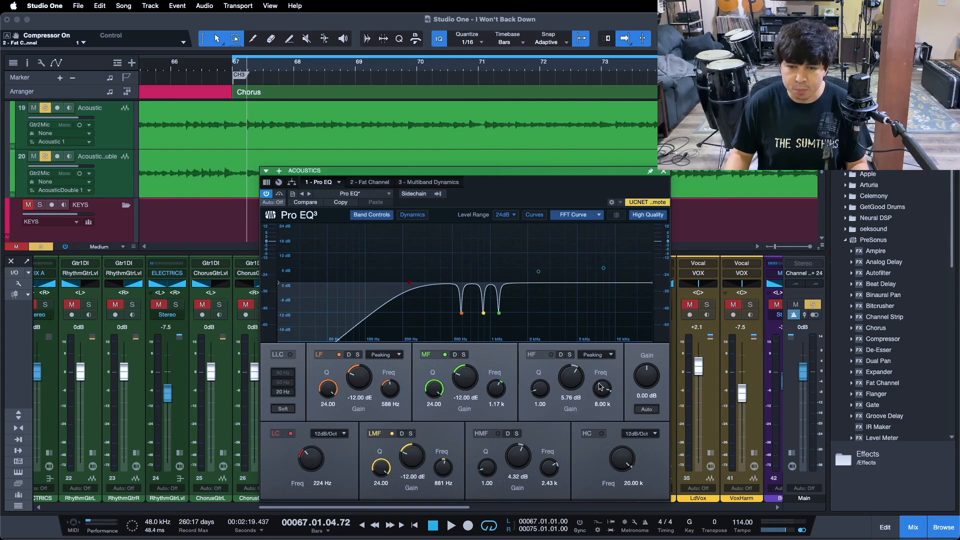
key(space)
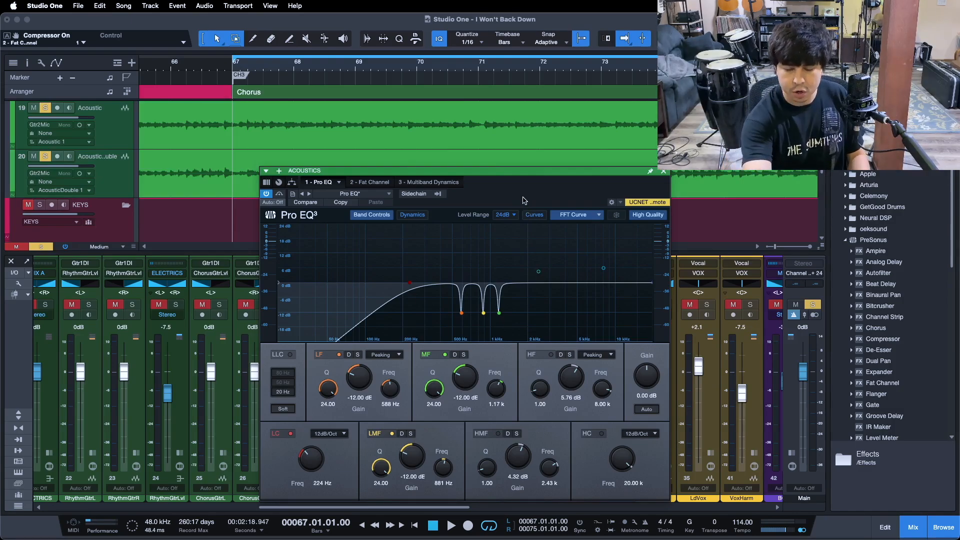
key(space)
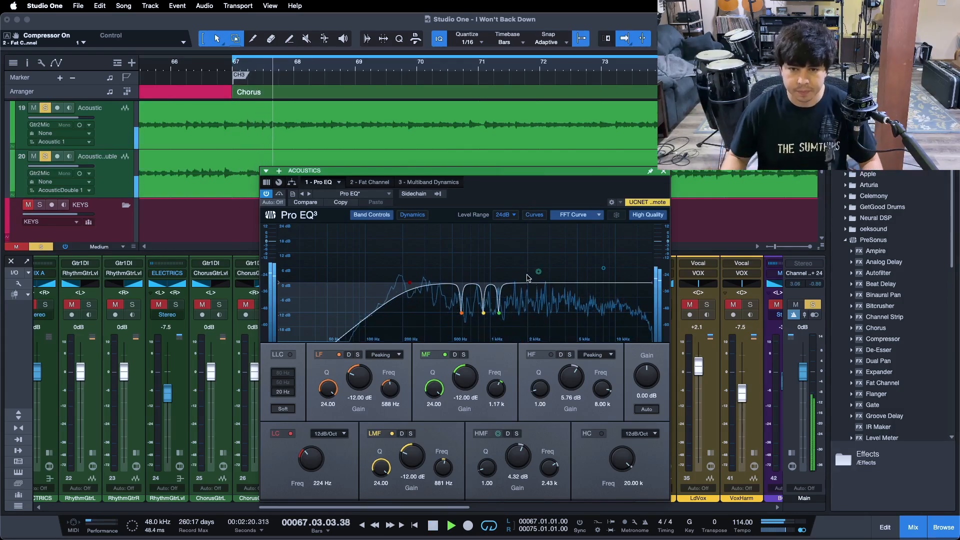
click(542, 357)
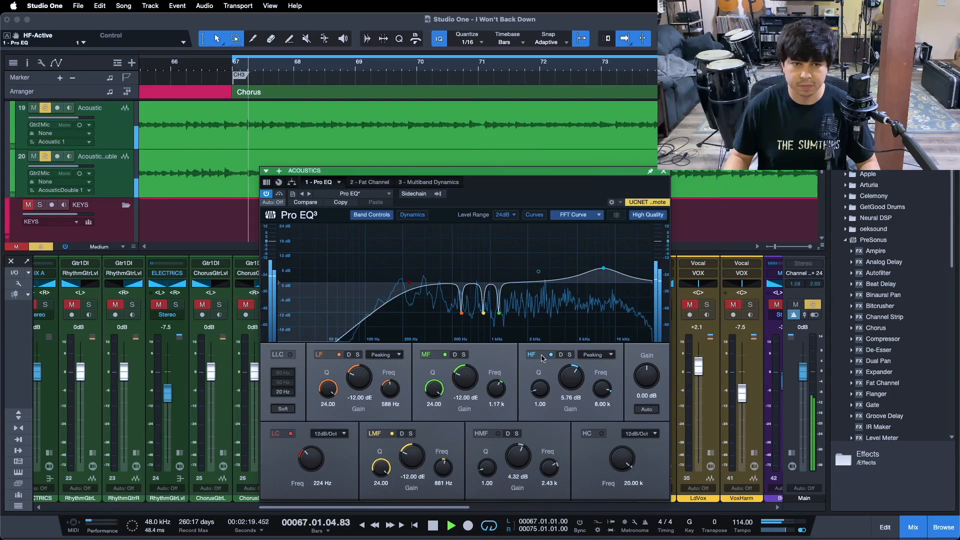
click(541, 357)
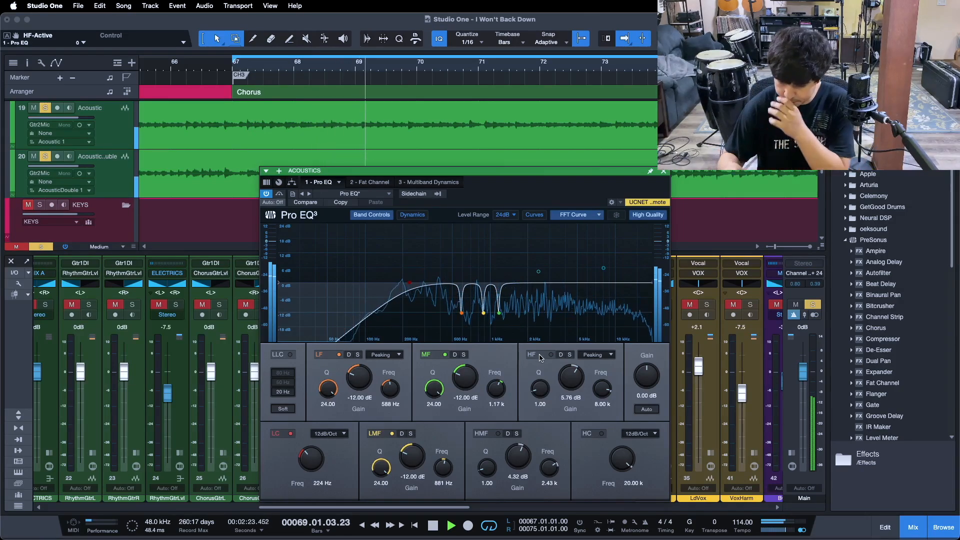
click(541, 357)
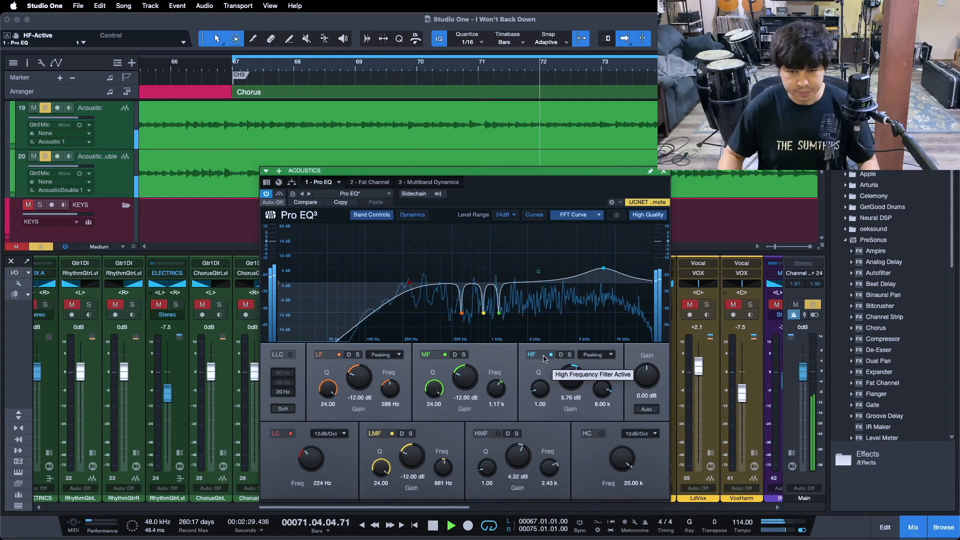
click(541, 357)
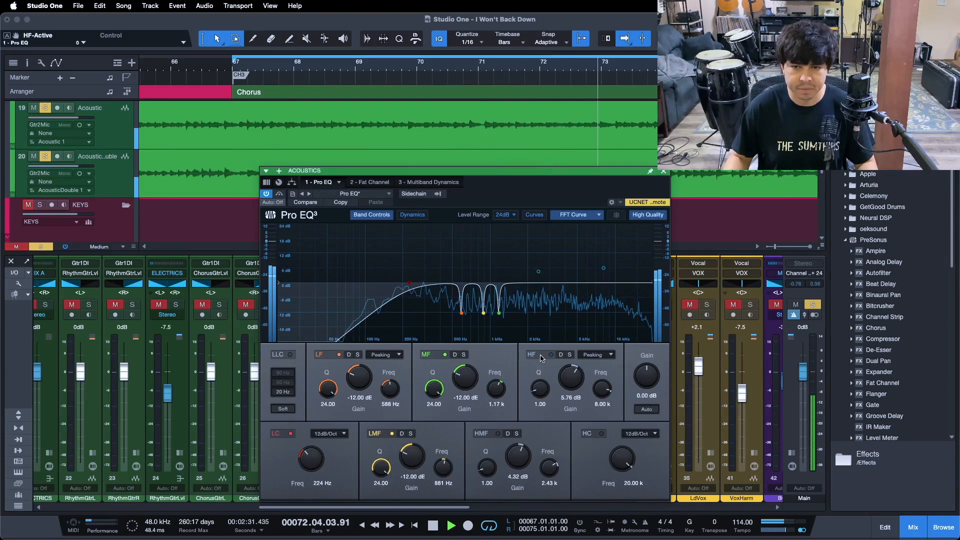
click(542, 358)
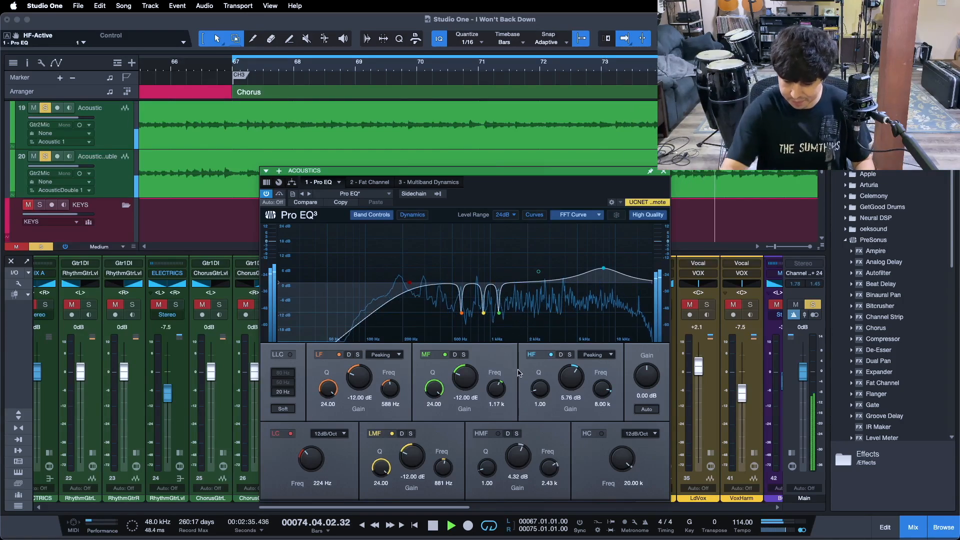
key(space)
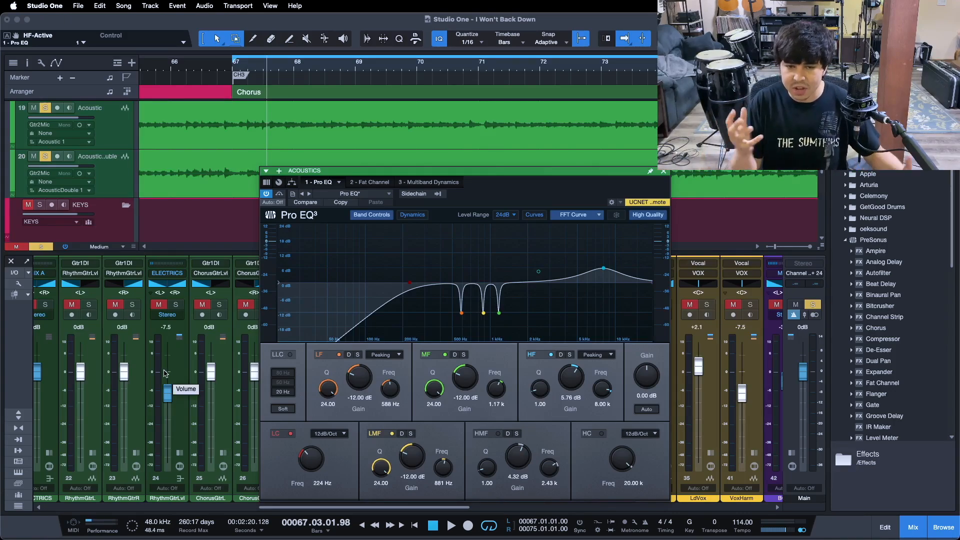
Replay the chorus comparing the Pro EQ's HMF band on and off, leave it on, and return to the chorus start.
key(space)
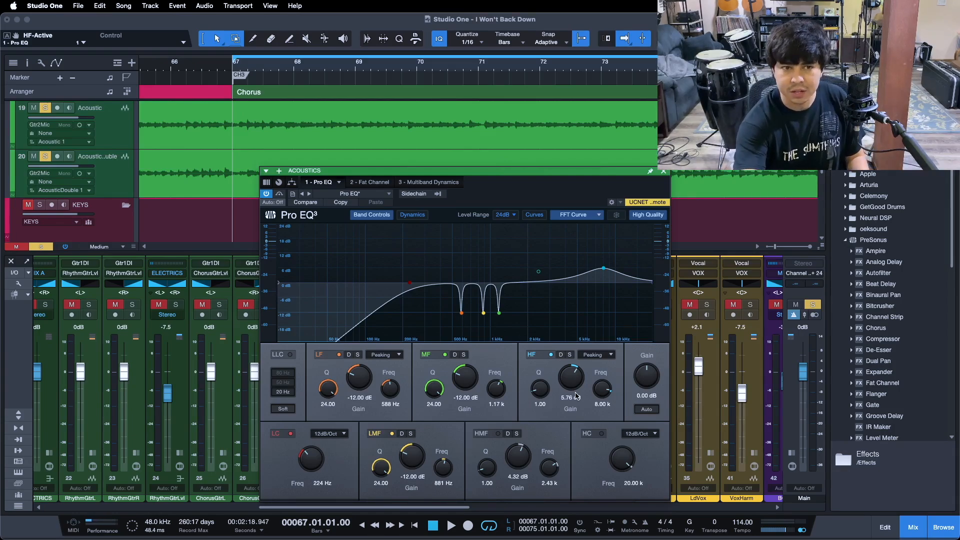
key(space)
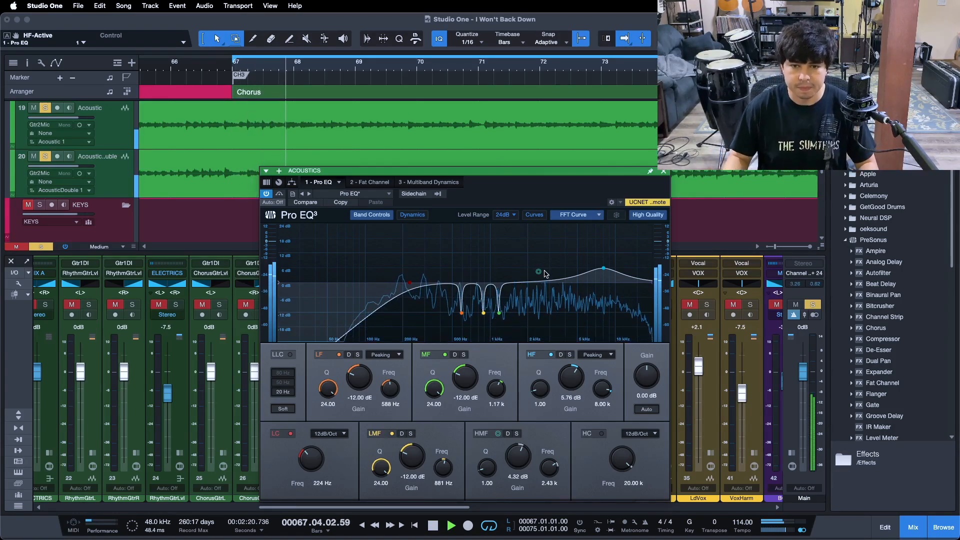
click(486, 436)
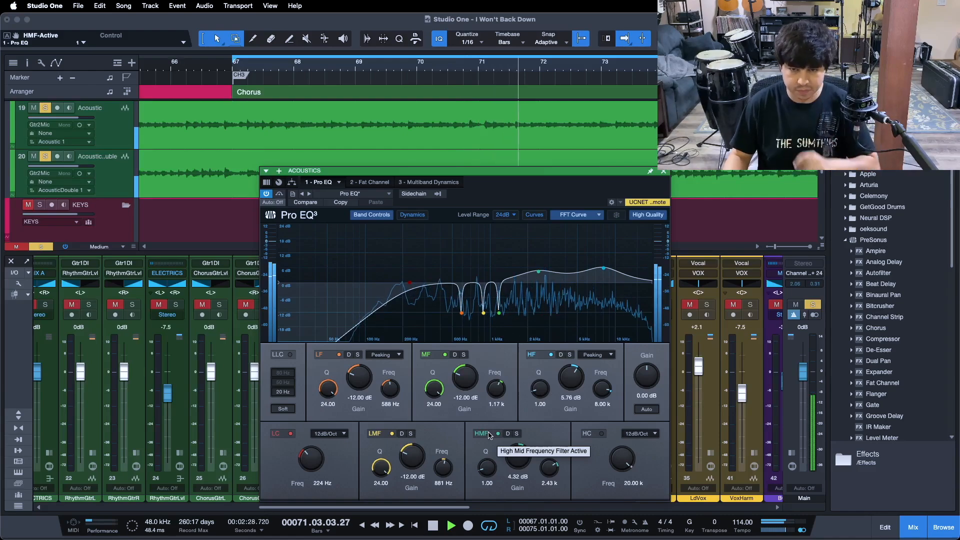
click(489, 435)
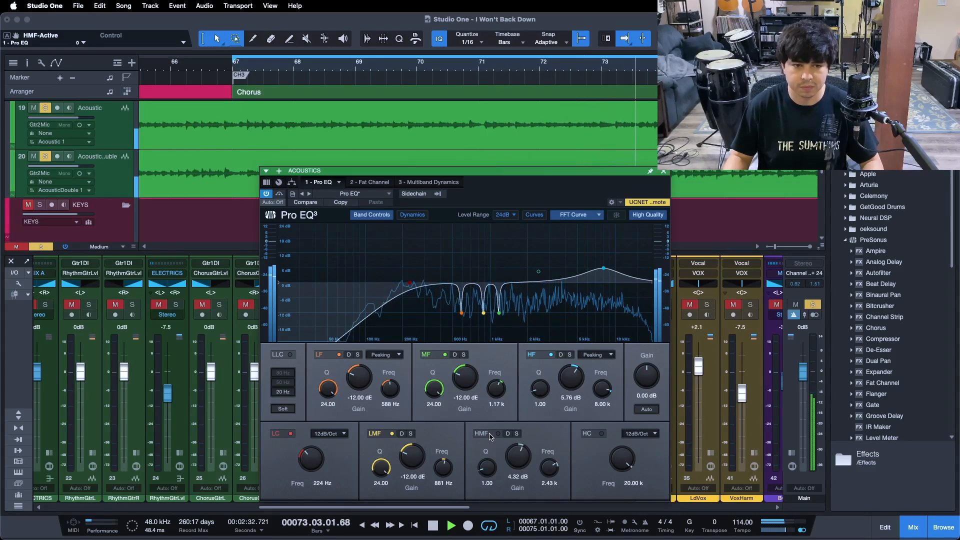
click(489, 435)
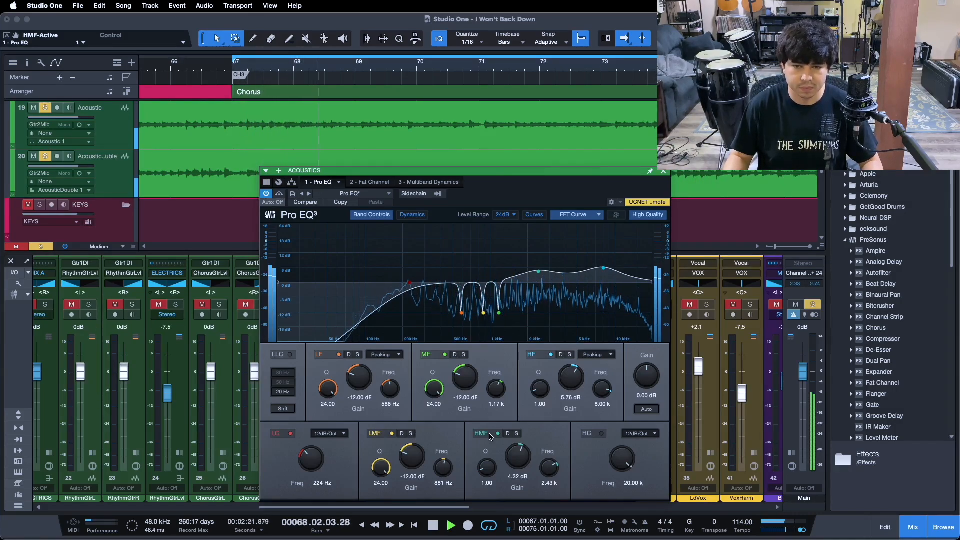
click(489, 435)
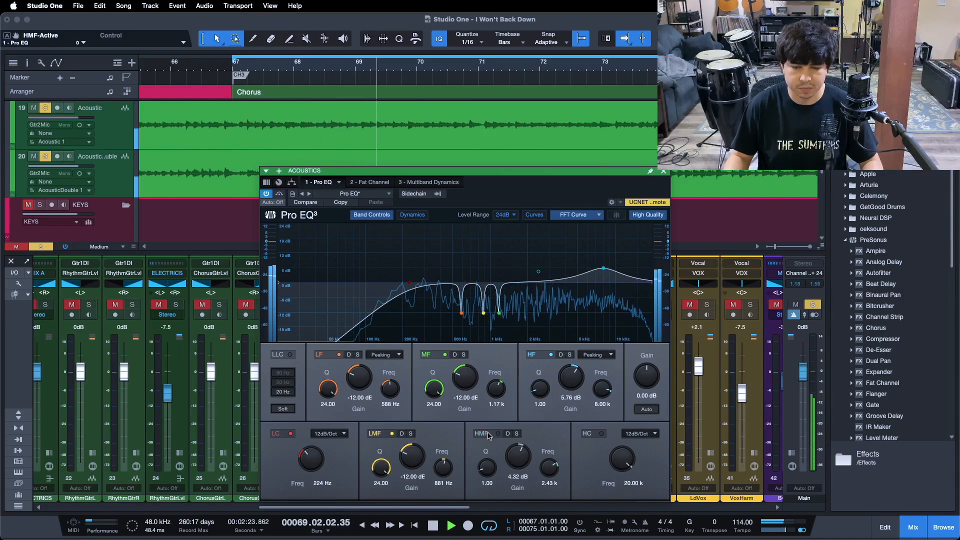
click(489, 435)
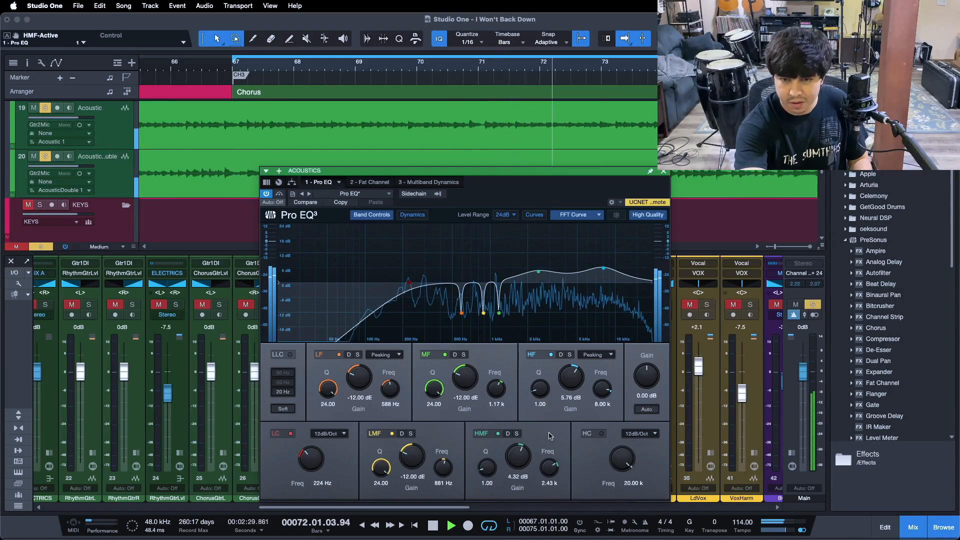
key(space)
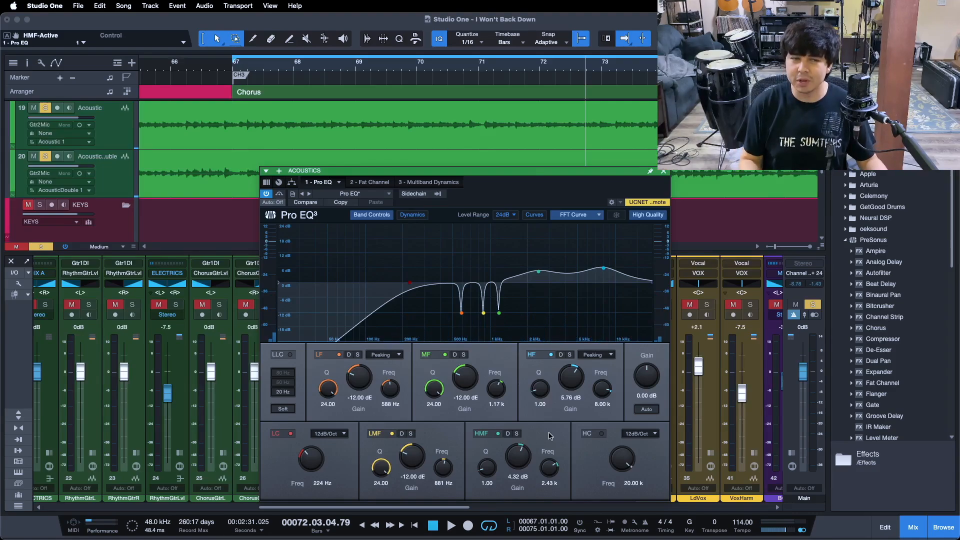
key(comma)
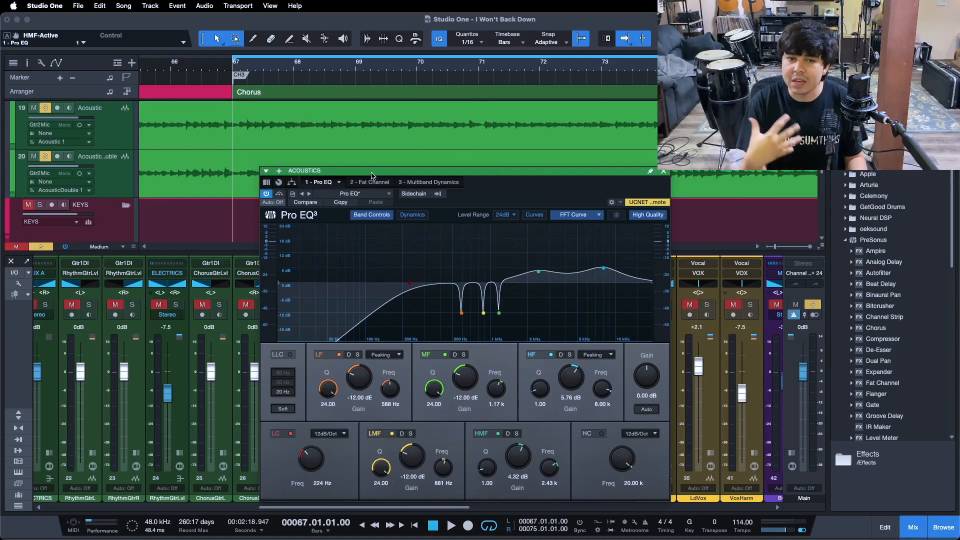
Bring up the Multiband Dynamics on the ACOUSTICS bus, activate it, and select its H band.
click(424, 182)
click(266, 193)
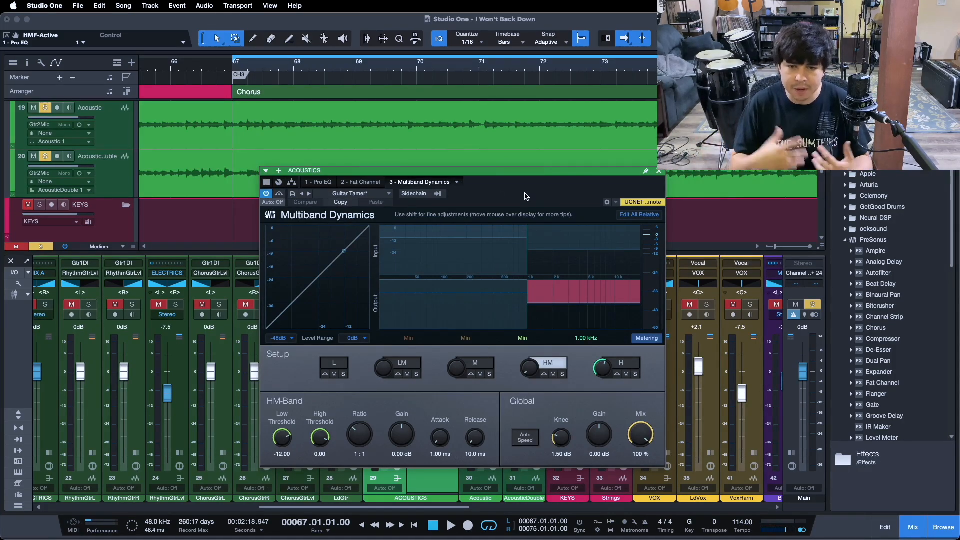
click(627, 365)
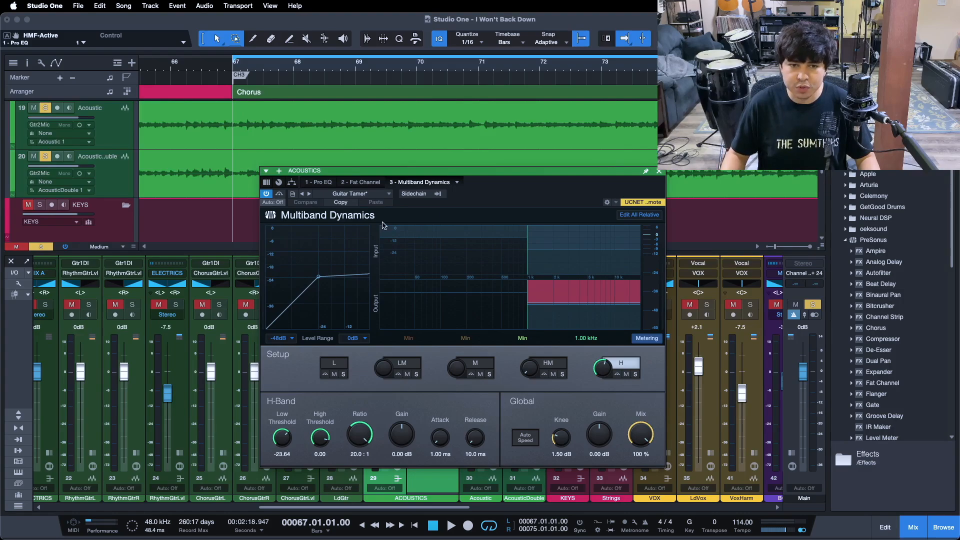
drag(502, 198, 488, 185)
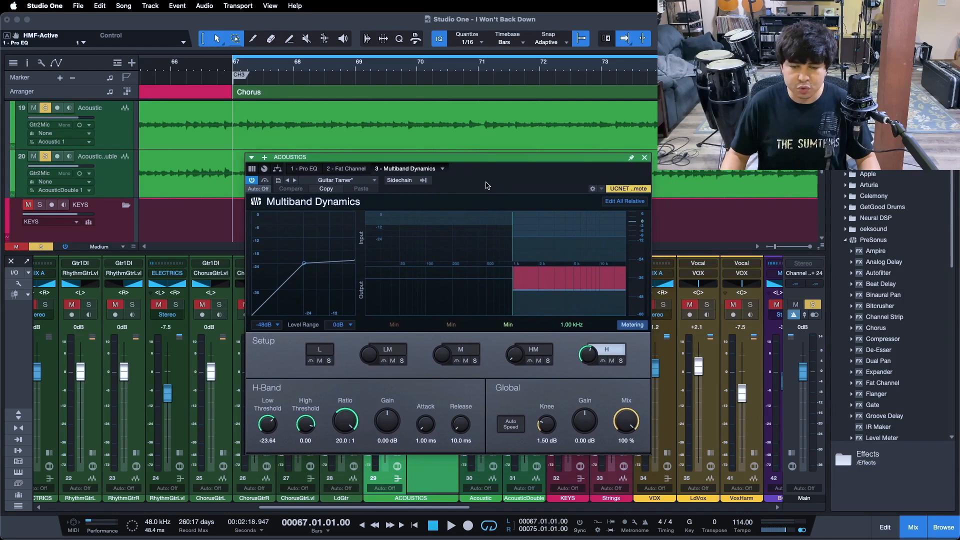
click(340, 181)
click(485, 196)
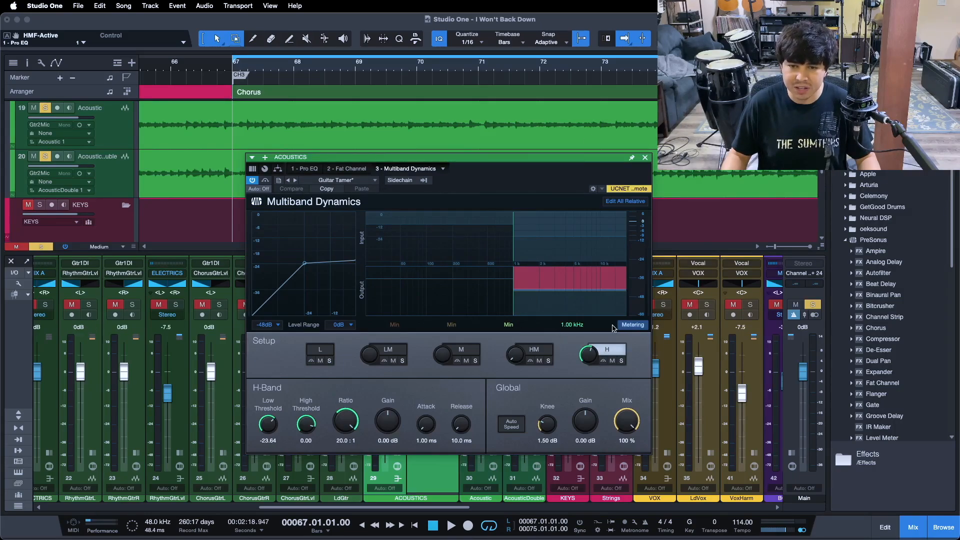
click(345, 432)
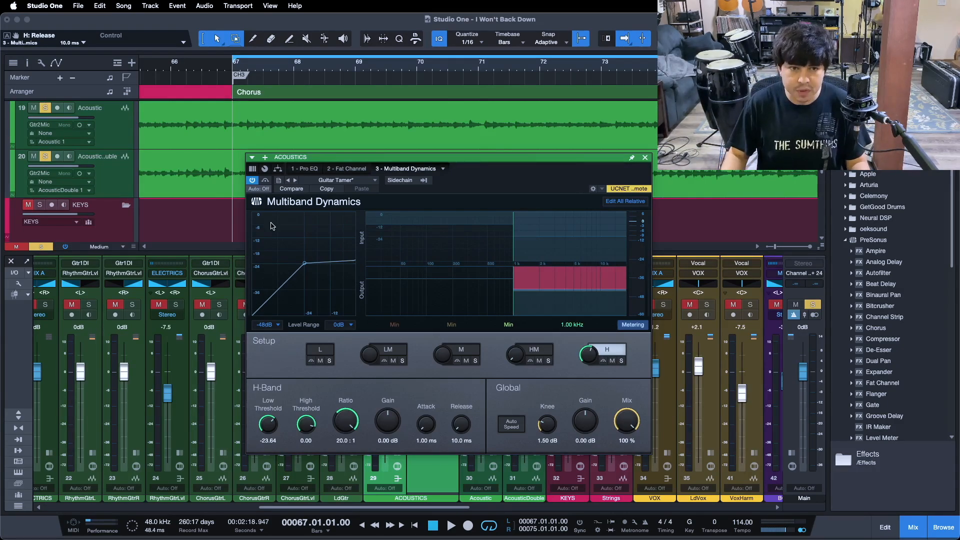
Compare the soloed acoustics with the Multiband Dynamics bypassed and active while the chorus plays, leaving it active, and stop playback.
click(265, 180)
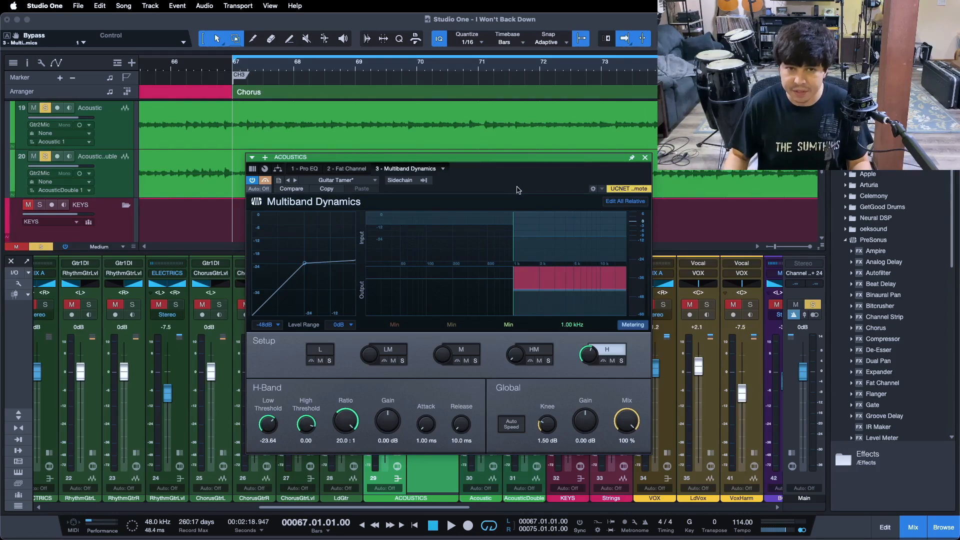
key(space)
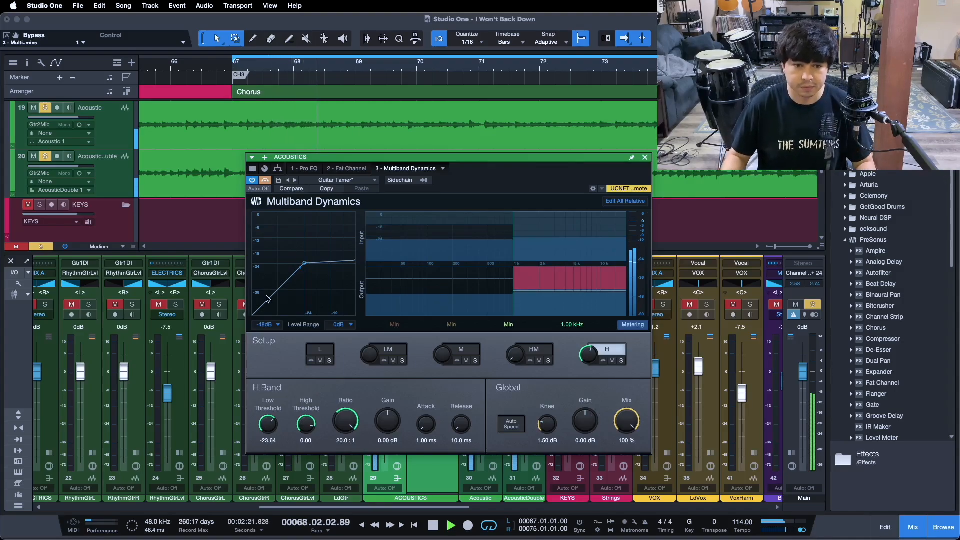
click(264, 181)
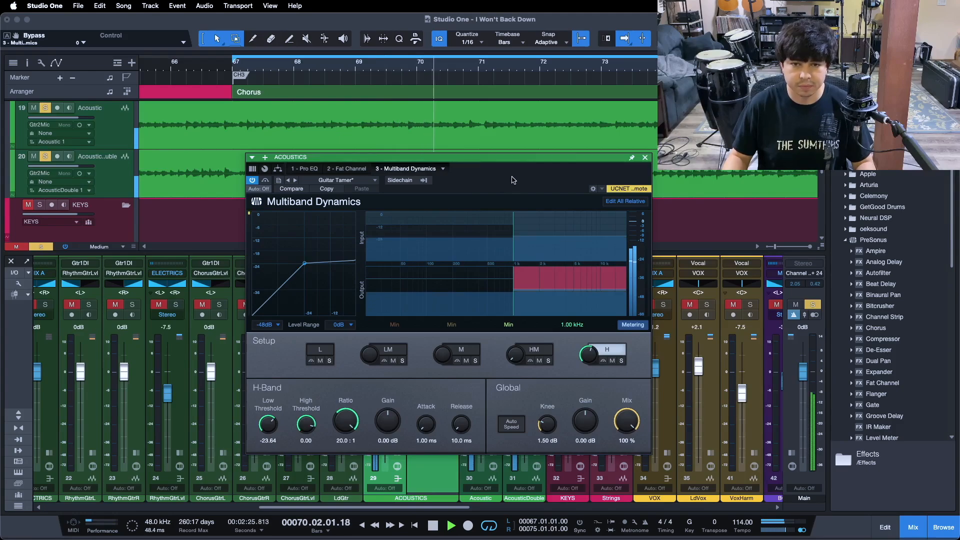
click(266, 181)
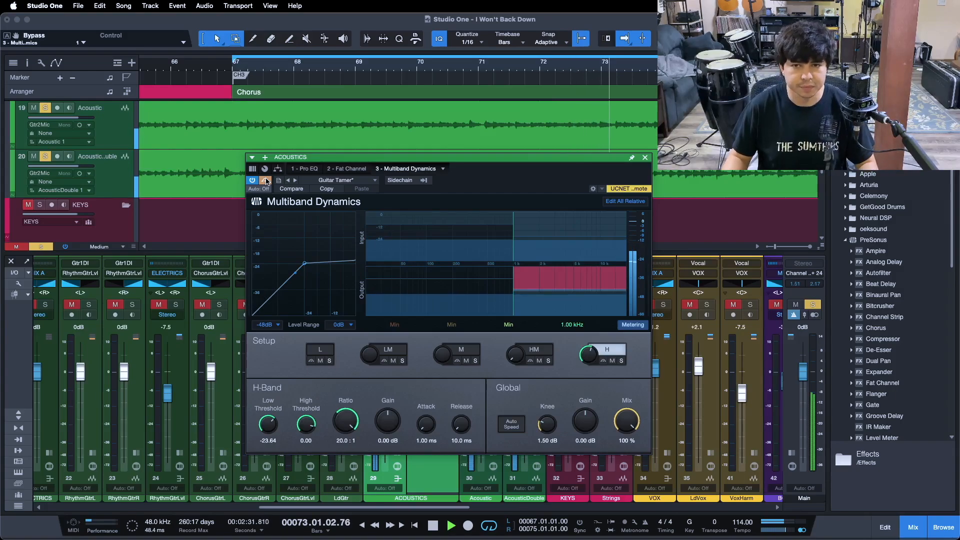
click(266, 181)
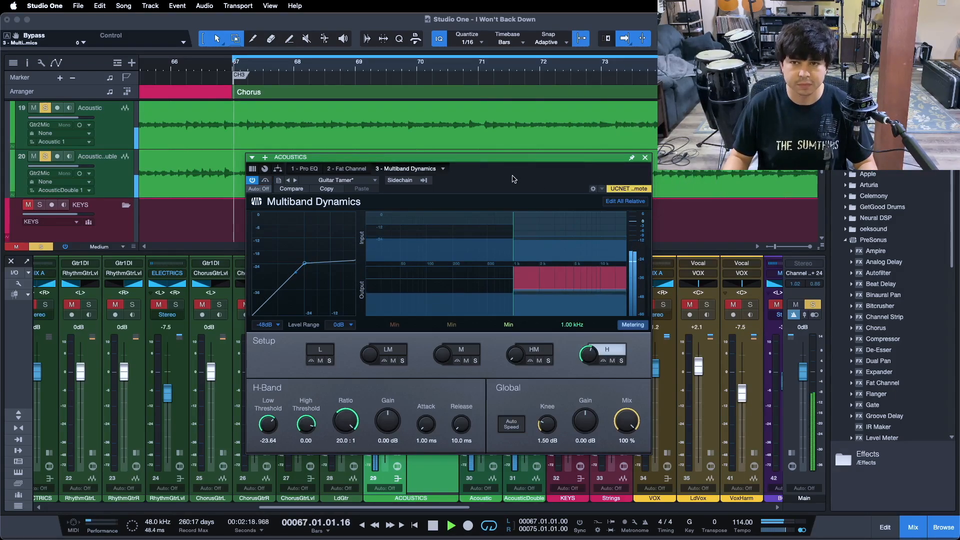
click(266, 180)
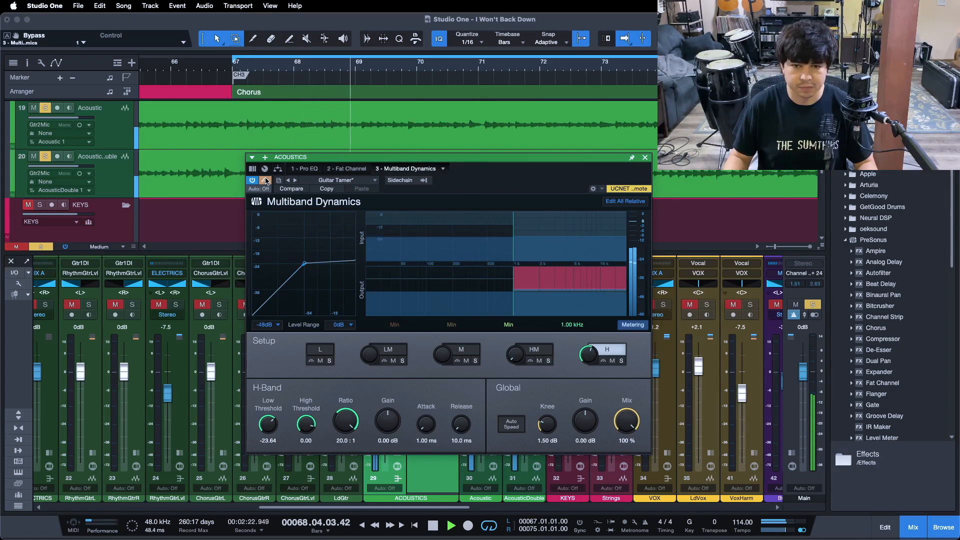
click(266, 181)
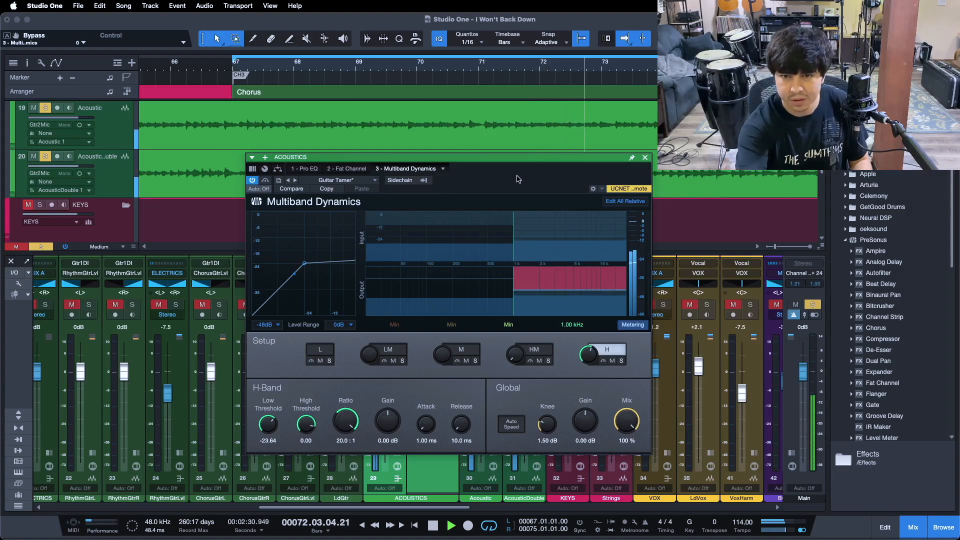
key(space)
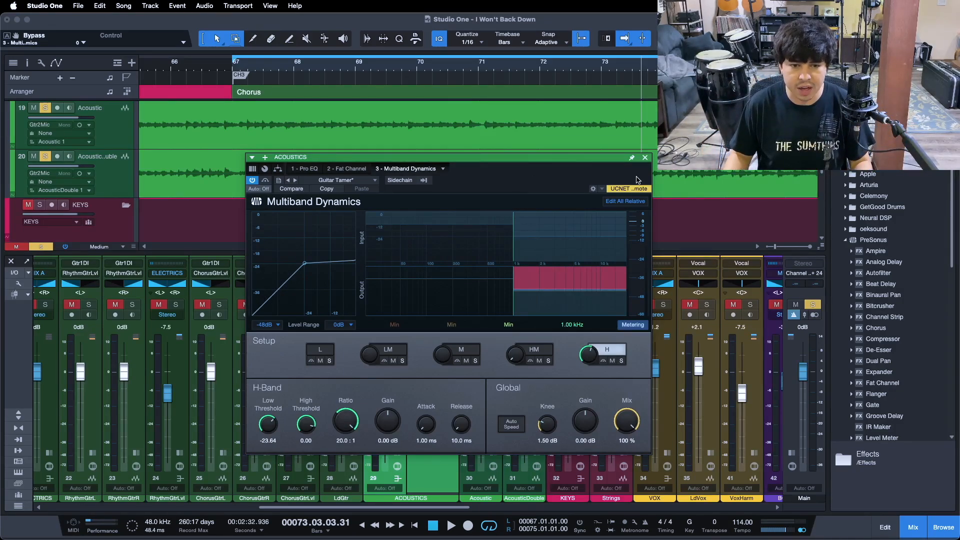
Close the Multiband Dynamics window and replay the chorus, comparing all ACOUSTICS inserts off and on, leaving them on.
click(645, 158)
key(KP_1)
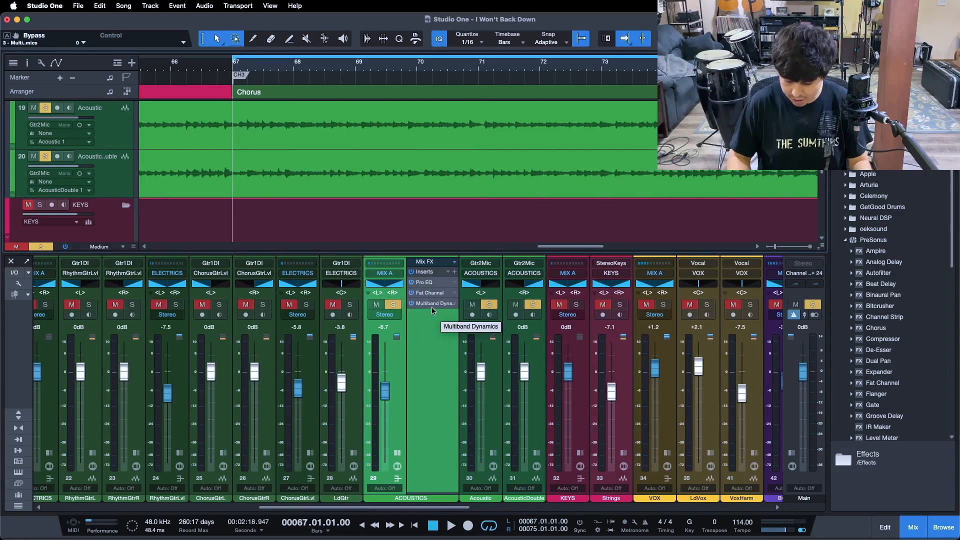
key(space)
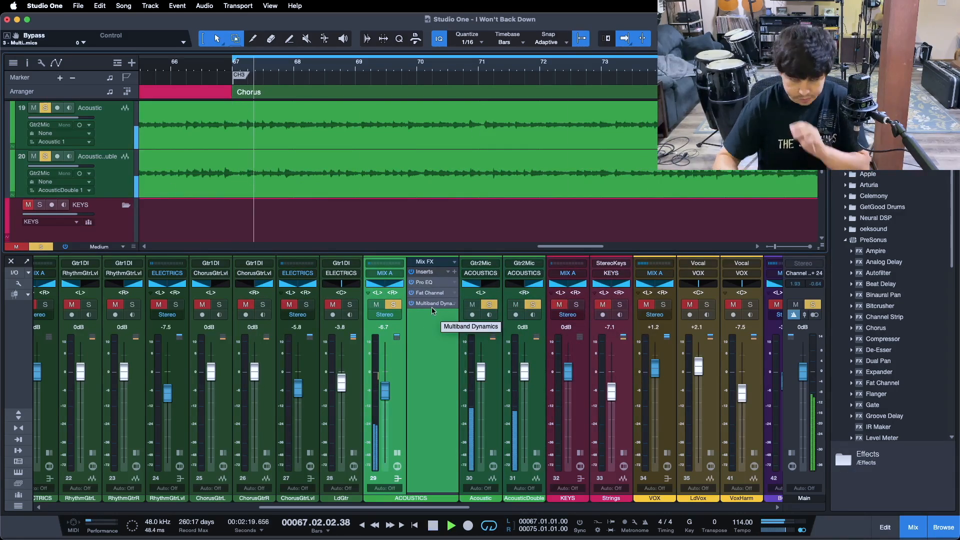
click(410, 273)
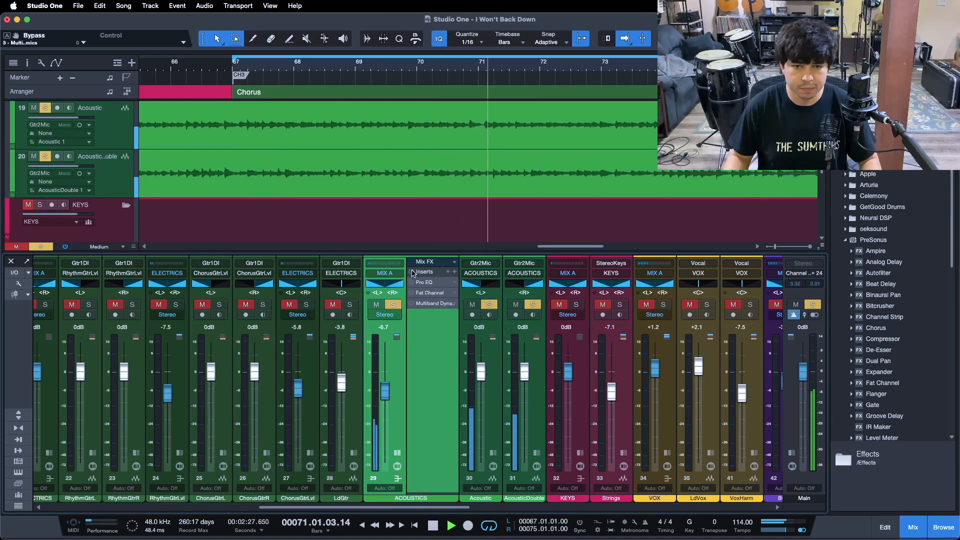
click(410, 273)
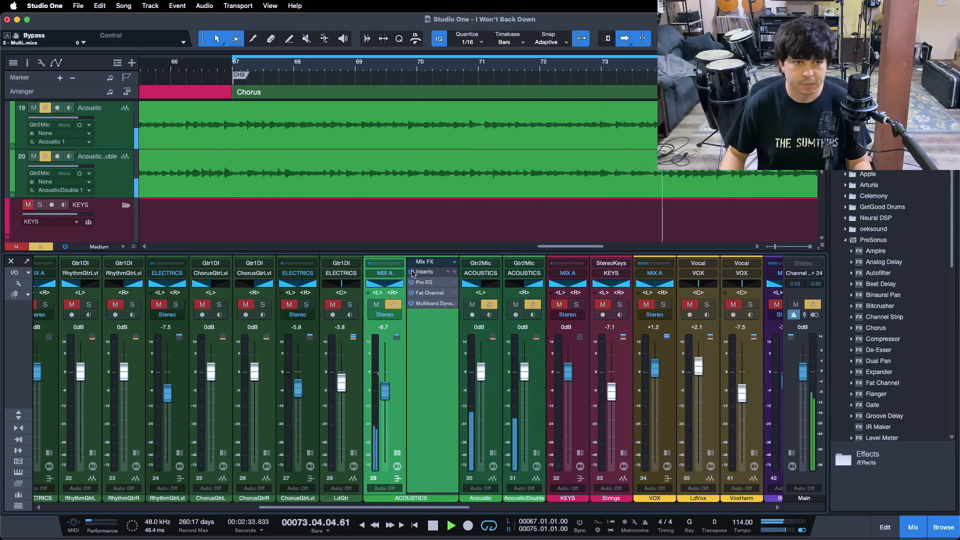
click(410, 273)
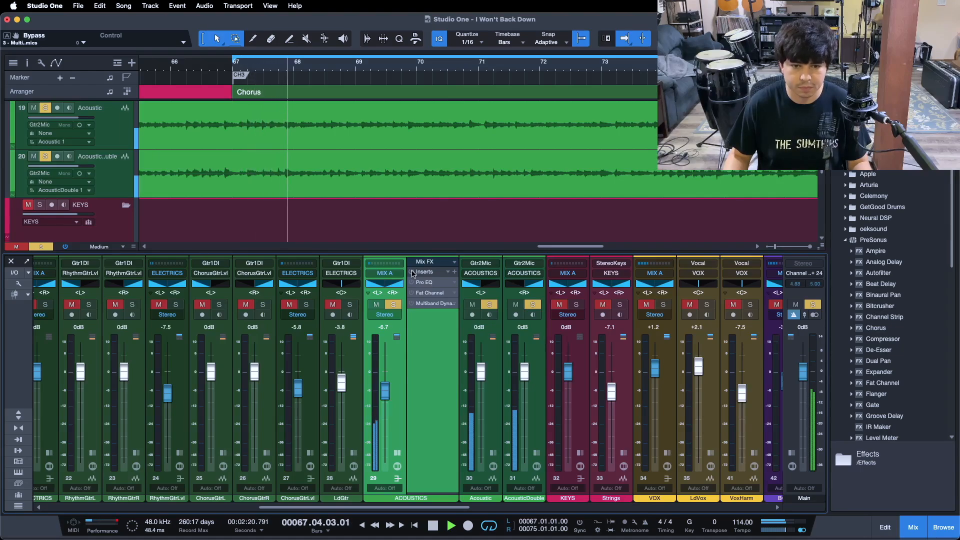
click(411, 272)
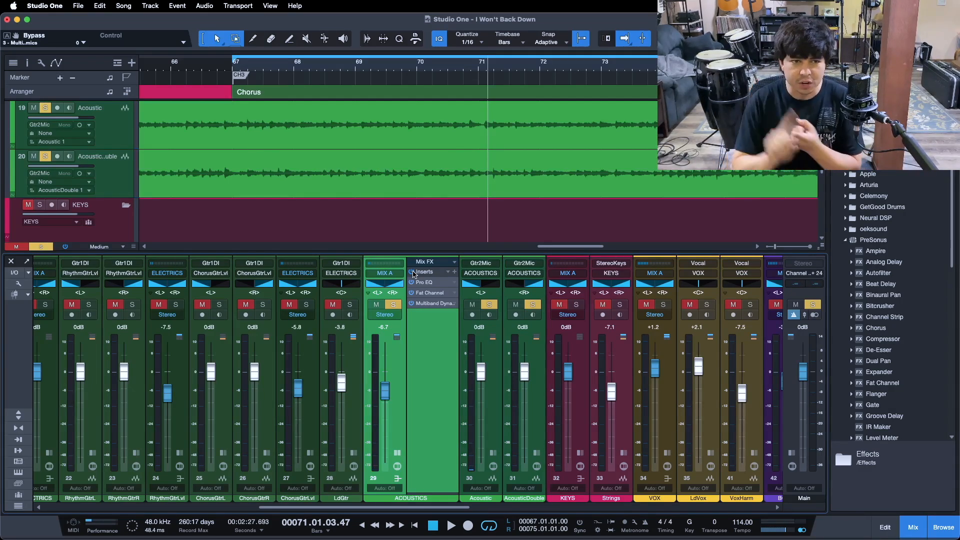
Unsolo the ACOUSTICS bus and play the full mix from the chorus start, comparing its inserts off and on, leaving them on.
key(KP_0)
key(s)
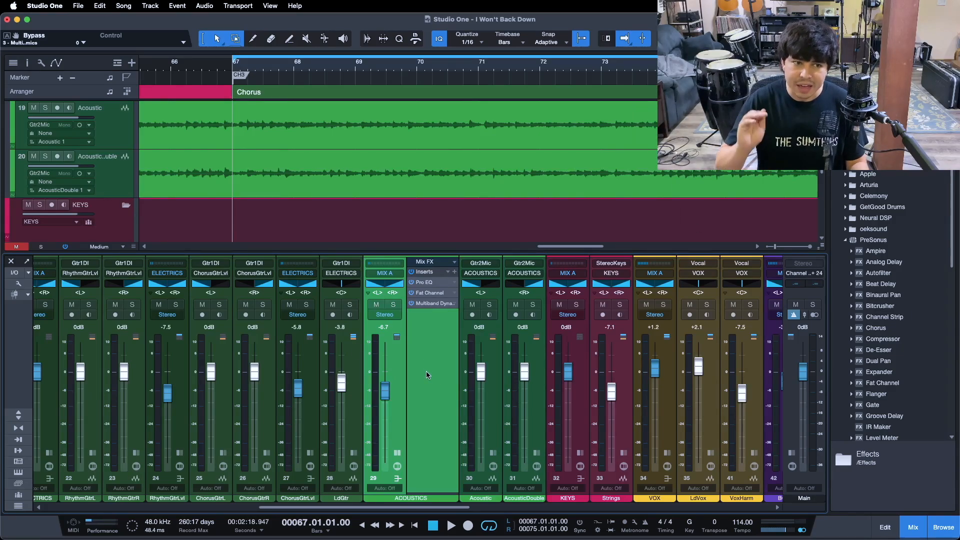
key(space)
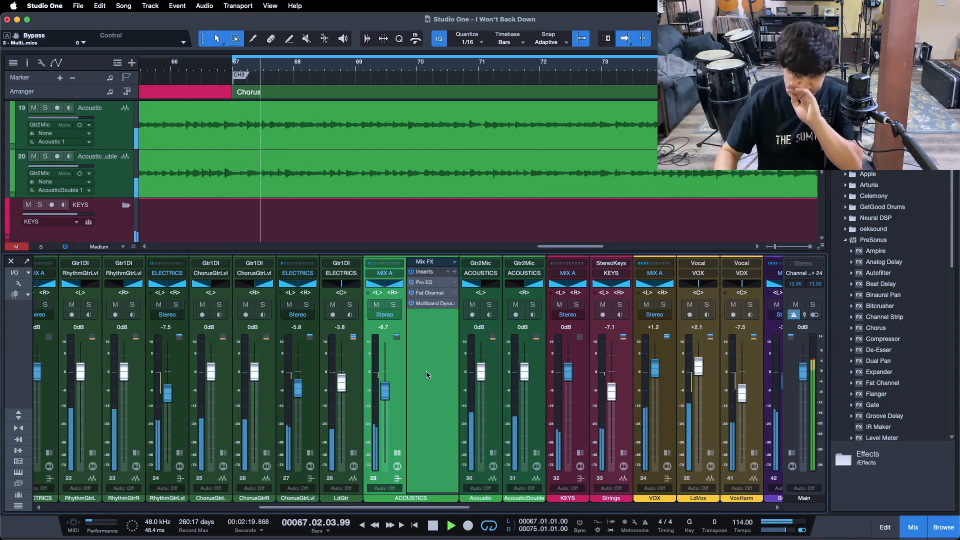
click(411, 273)
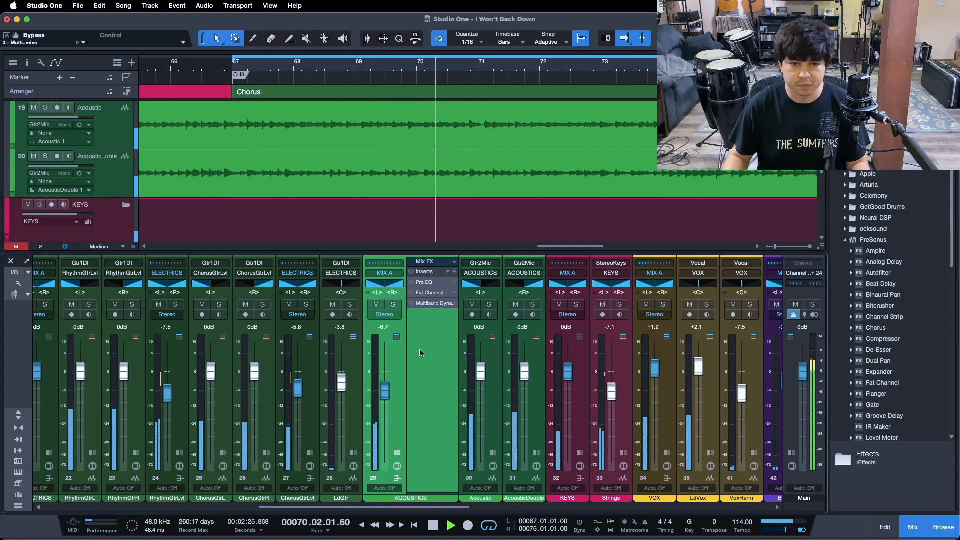
click(411, 273)
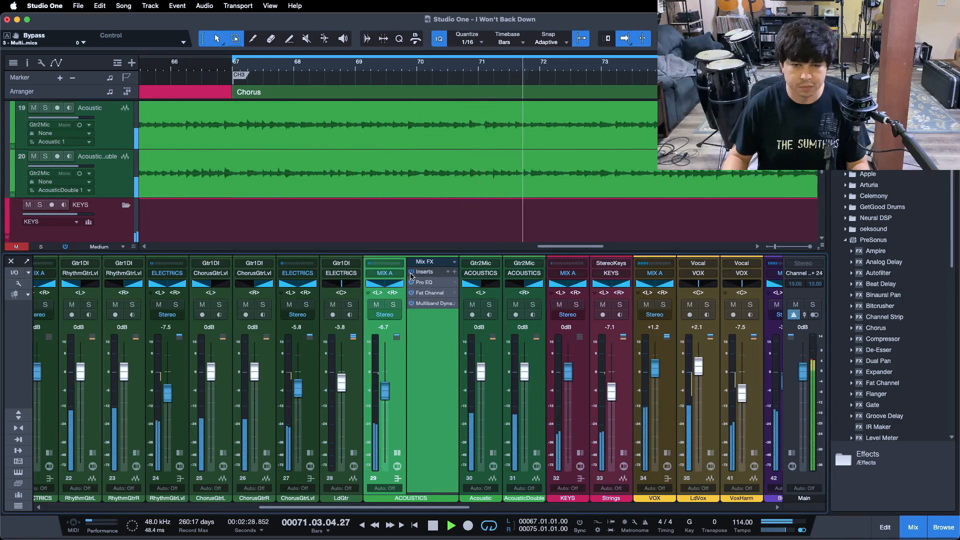
Solo the ACOUSTICS bus during playback, compare its inserts off and on once more, leave them on, and stop playback.
click(395, 306)
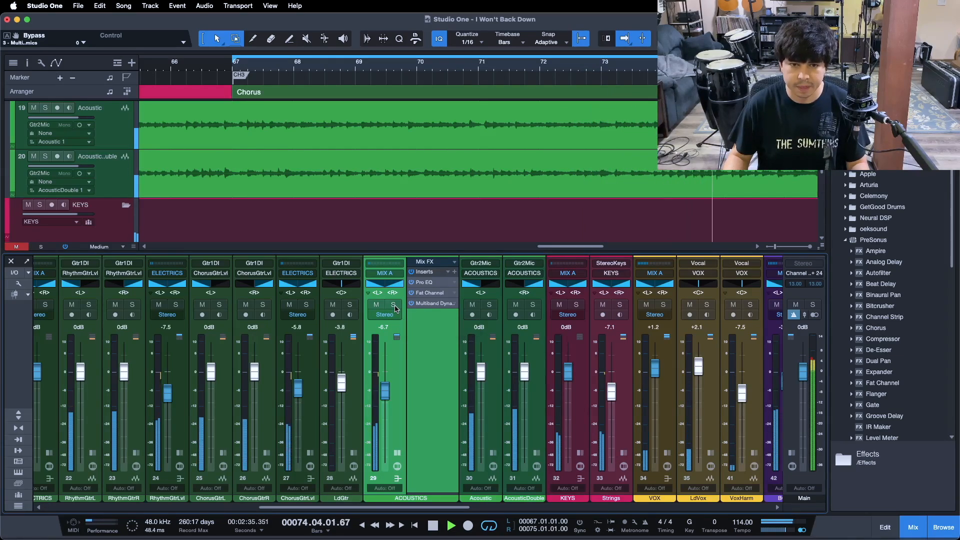
click(412, 272)
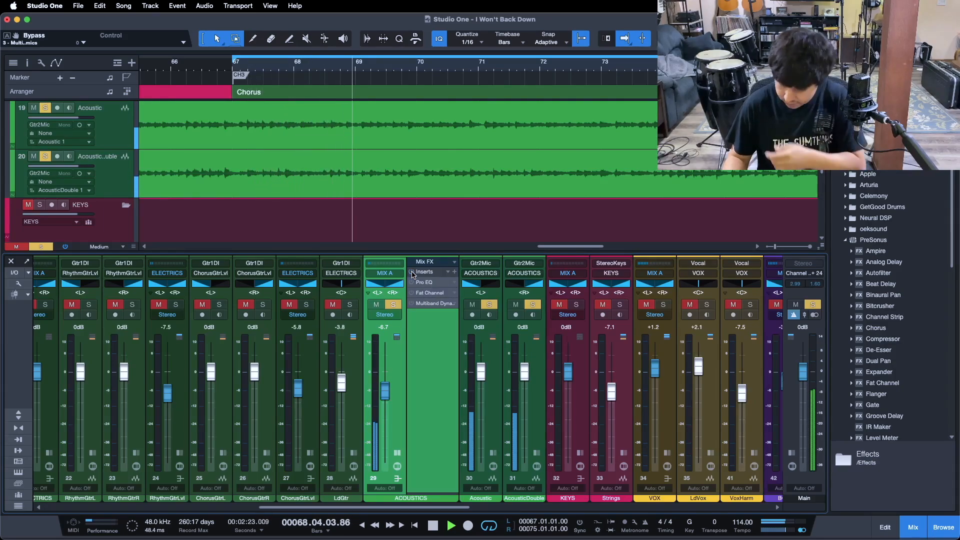
click(412, 272)
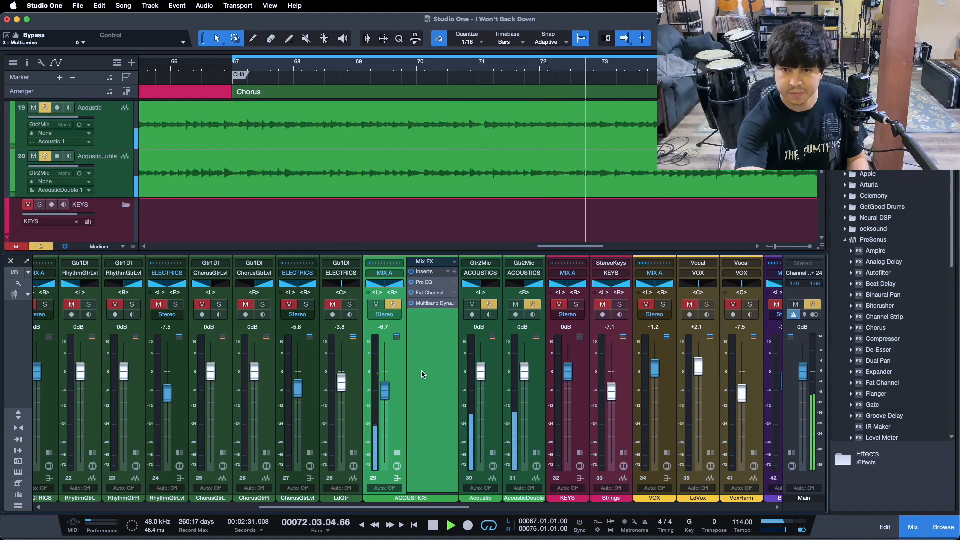
key(space)
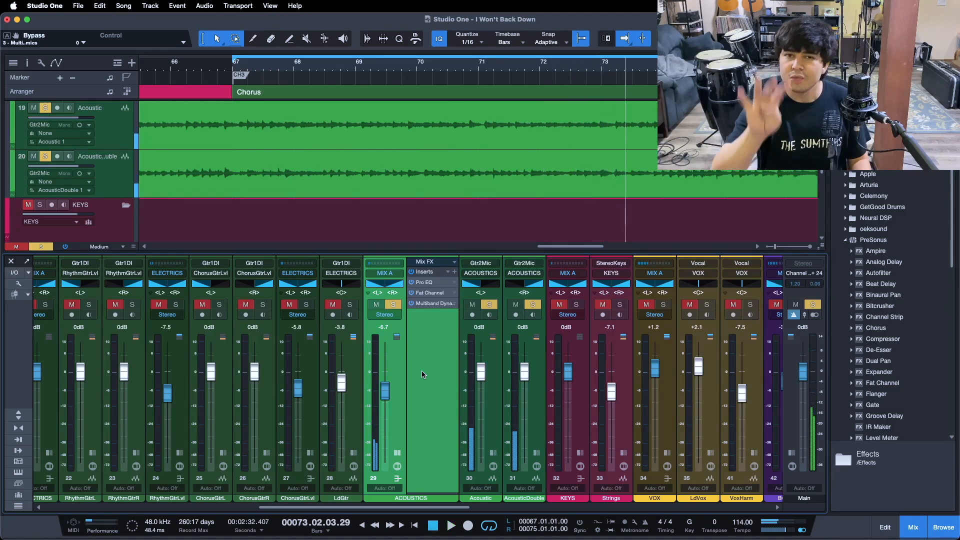
Review the Pro EQ, Fat Channel compressor and Multiband Dynamics settings on the ACOUSTICS bus, repositioning the plug-in window.
click(433, 285)
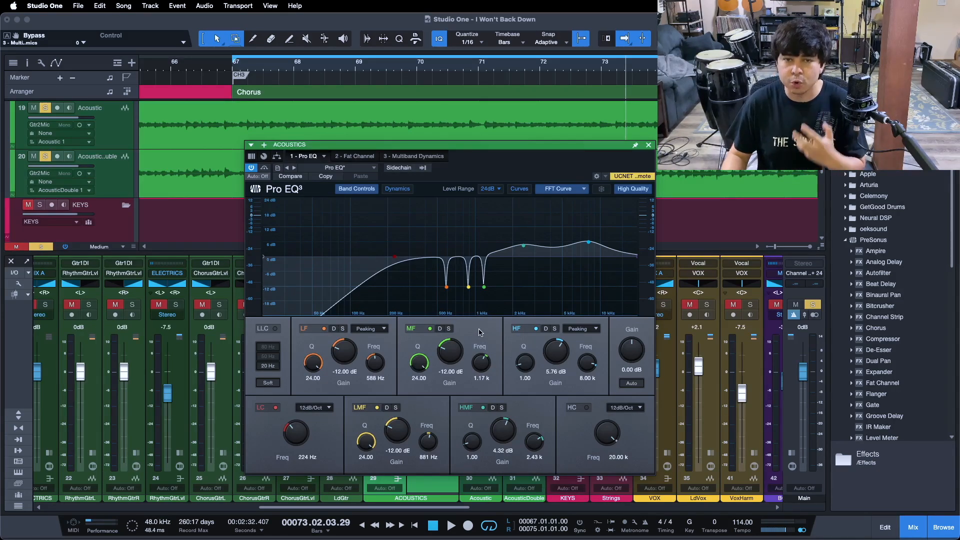
click(358, 155)
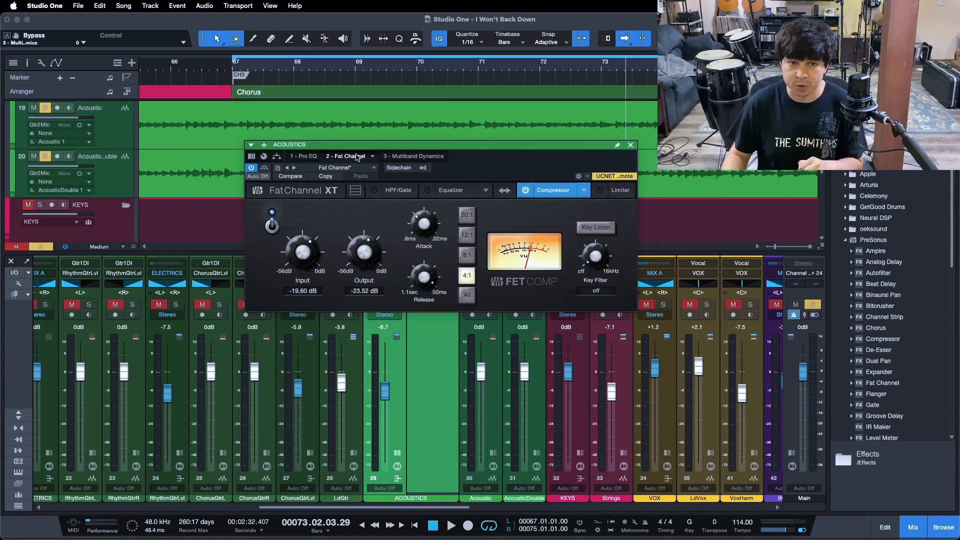
drag(495, 166, 511, 221)
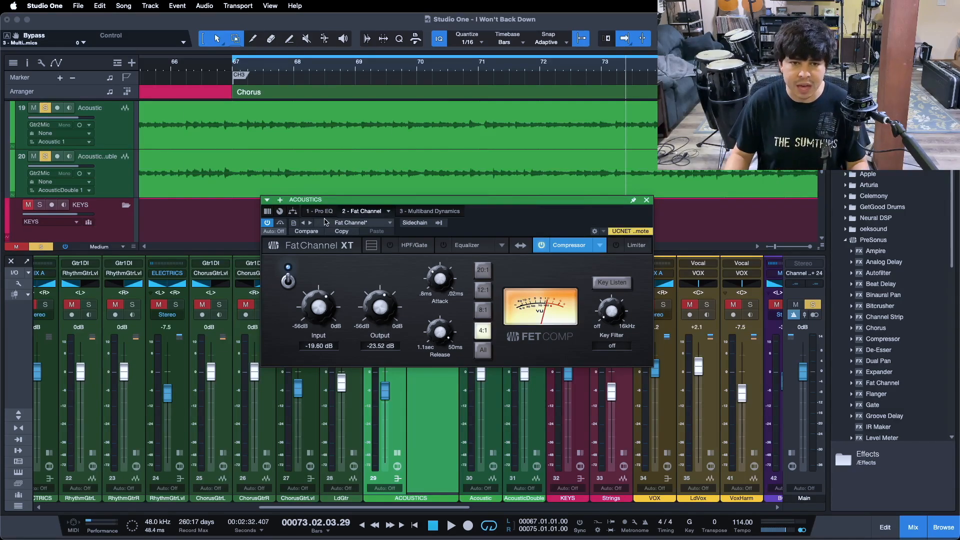
click(321, 212)
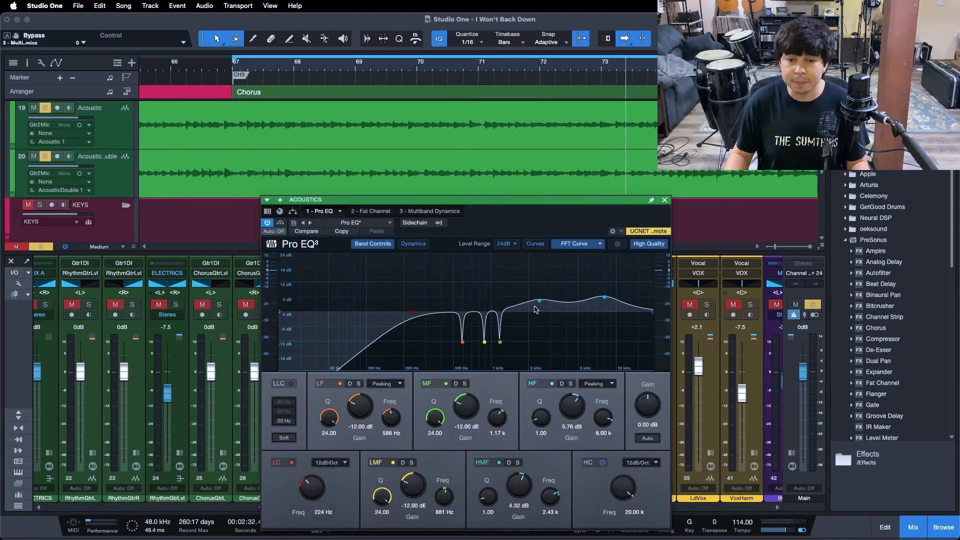
drag(511, 232, 492, 202)
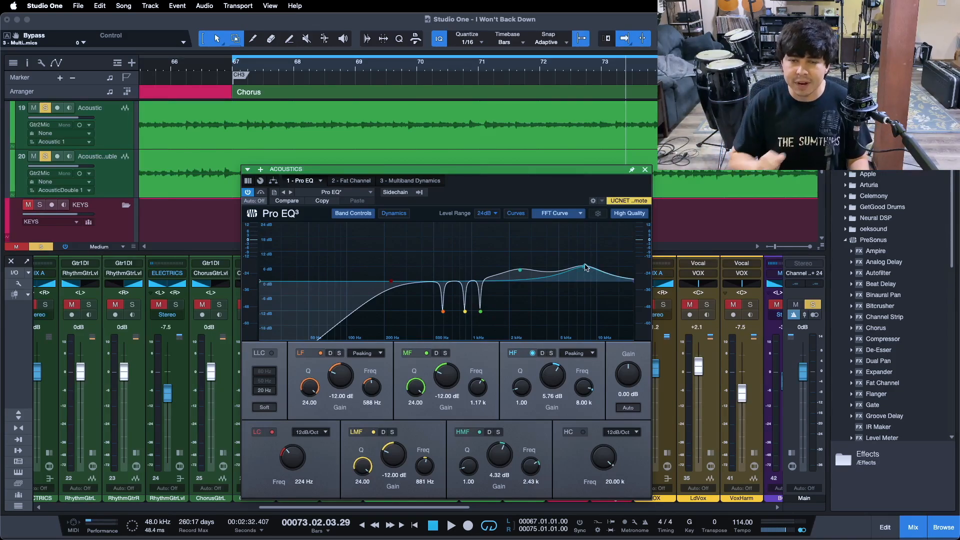
click(415, 181)
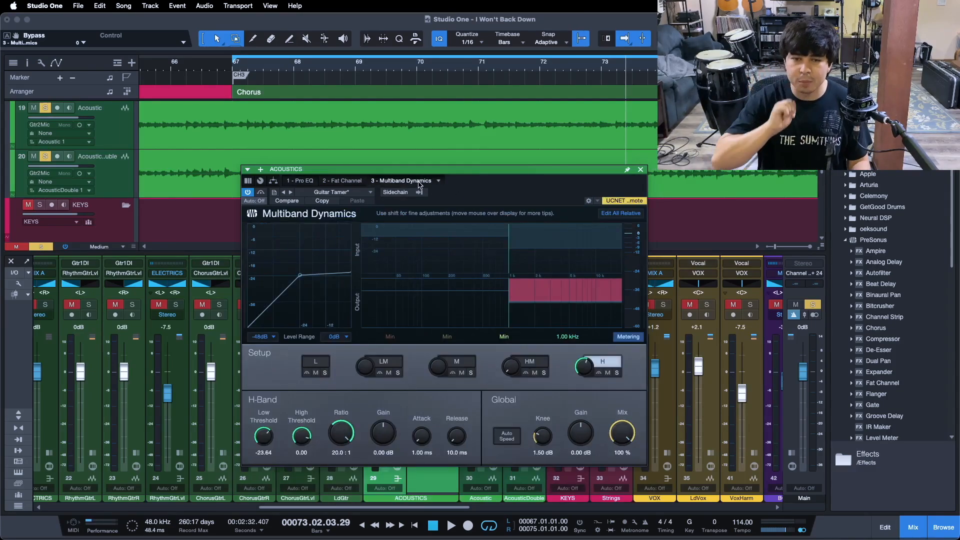
drag(461, 190, 459, 167)
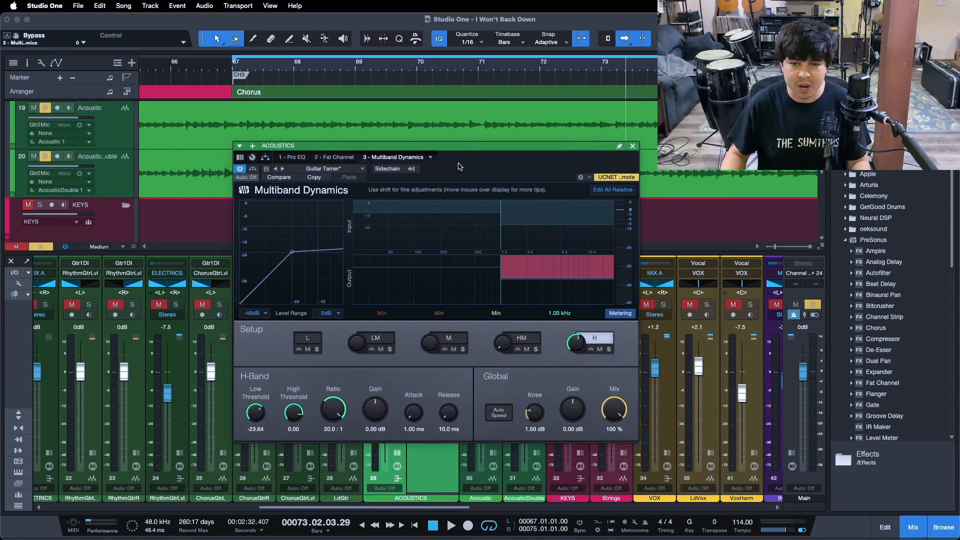